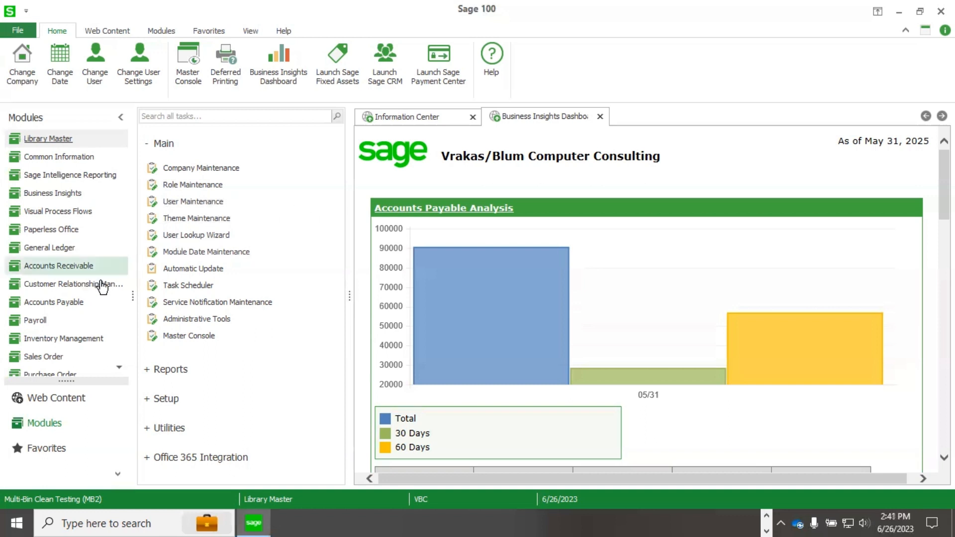
# Open Item Maintenance under Inventory Management and load item 00-3009.
pyautogui.click(88, 340)
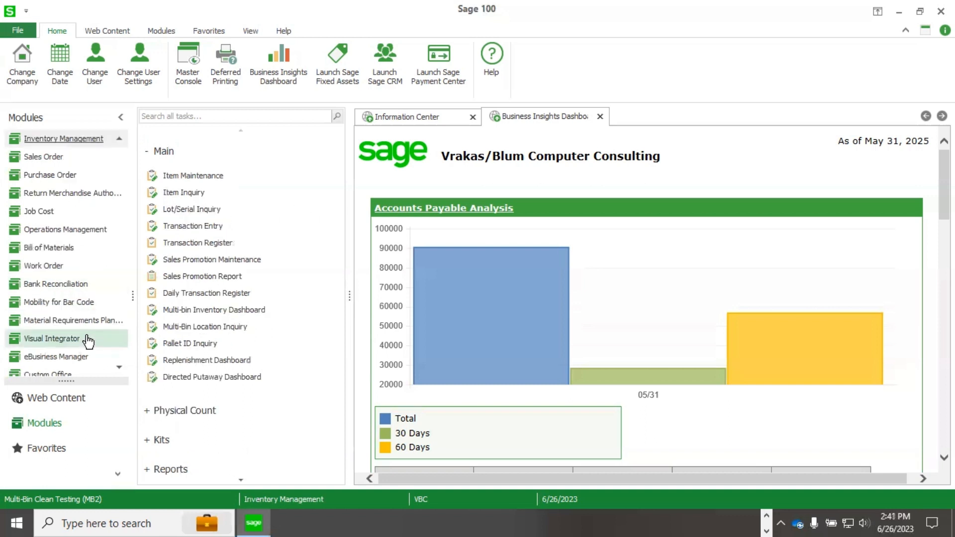
pyautogui.click(213, 178)
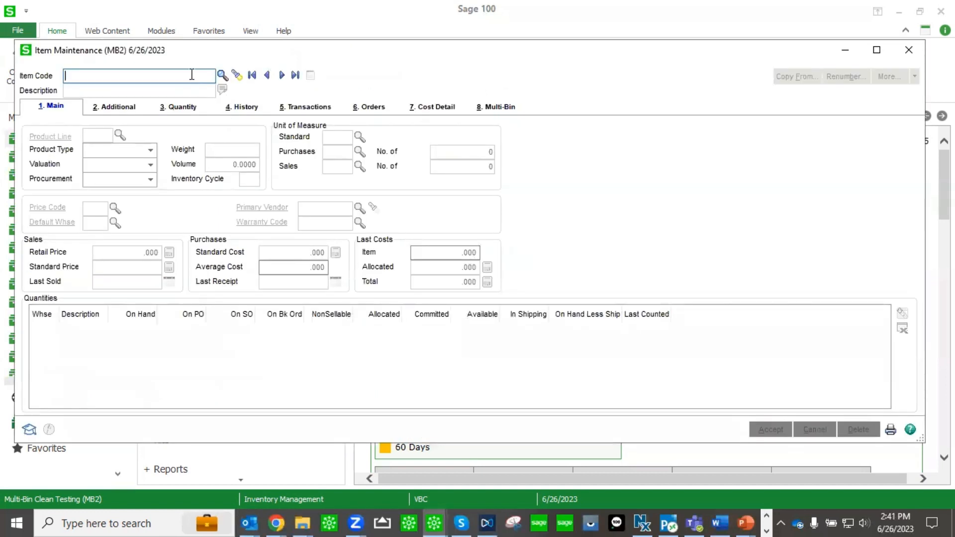
pyautogui.write('00-3009')
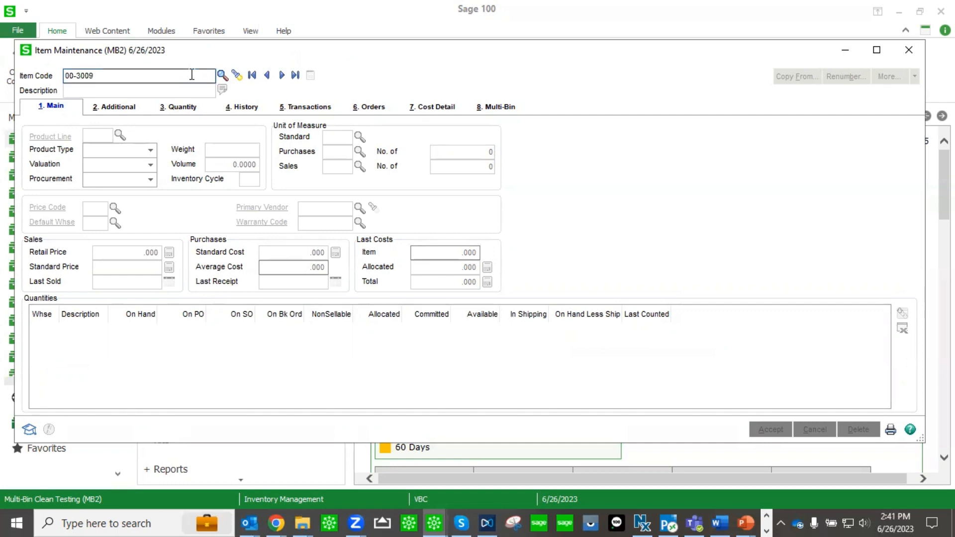
pyautogui.press('Tab')
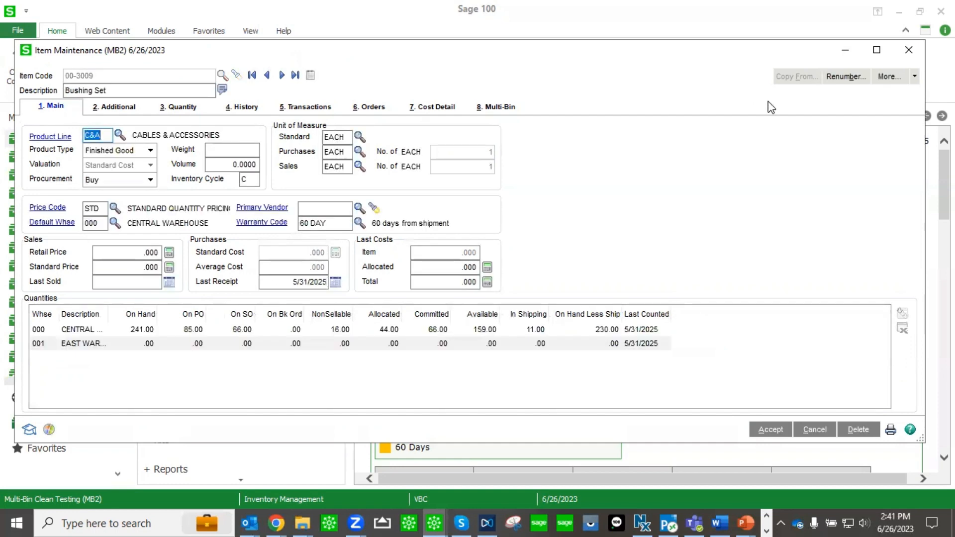
# Open the item's Reorder Maintenance and review the warehouse reorder settings.
pyautogui.click(914, 77)
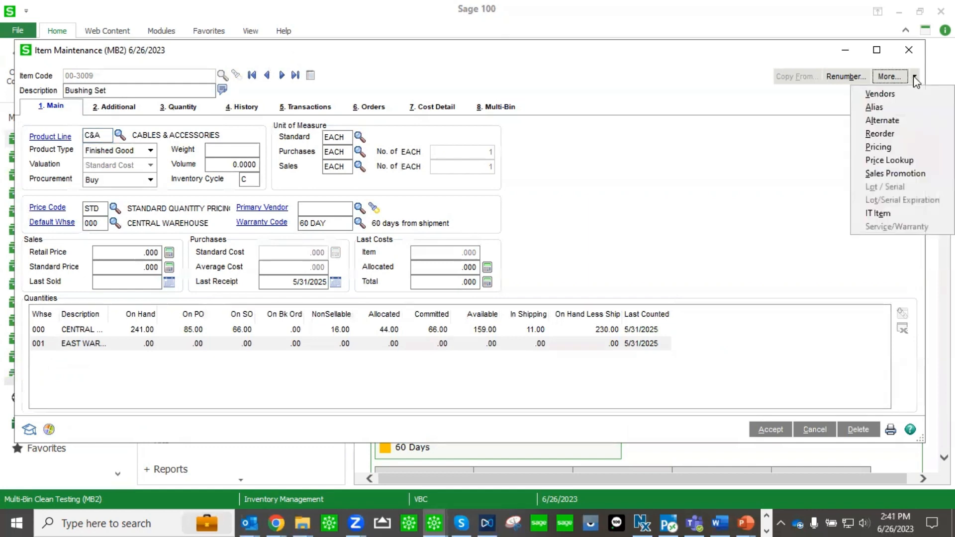
pyautogui.click(895, 134)
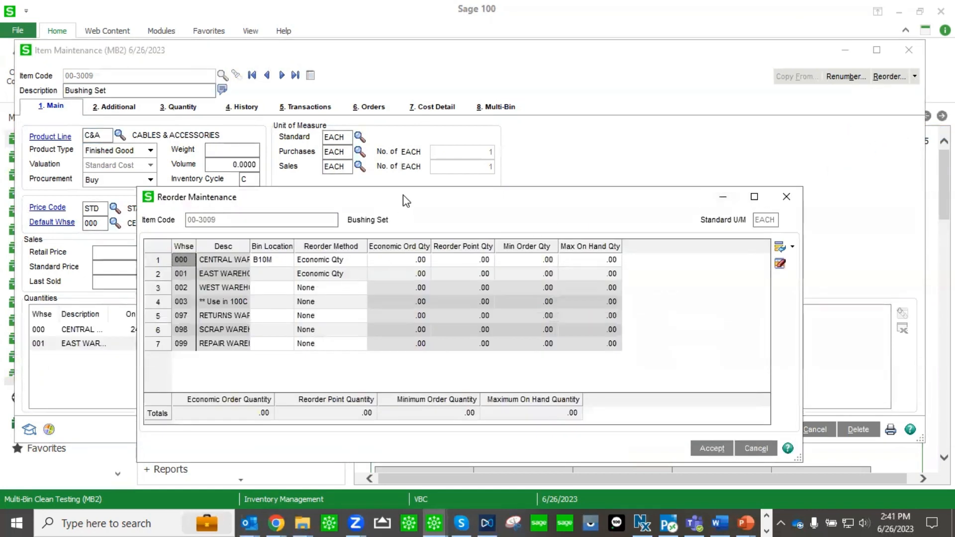
pyautogui.moveTo(408, 197); pyautogui.dragTo(393, 121)
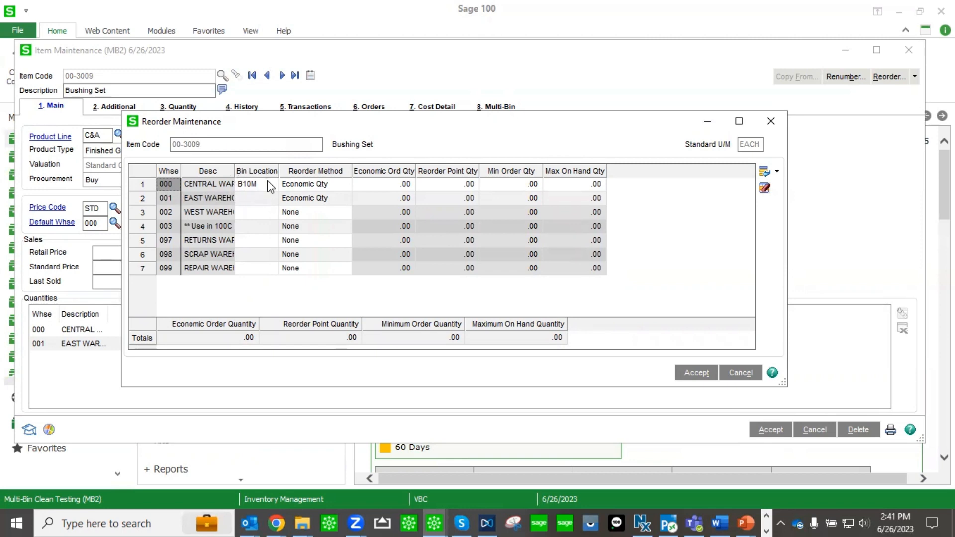
pyautogui.click(771, 121)
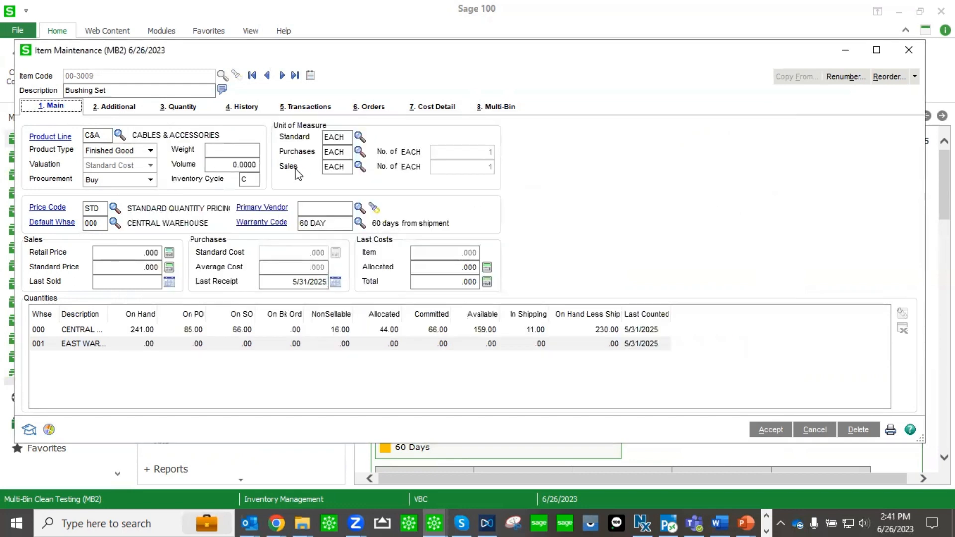
# Open the item's Multi-Bin tab and widen the Type and Description columns to read the bin list.
pyautogui.click(507, 113)
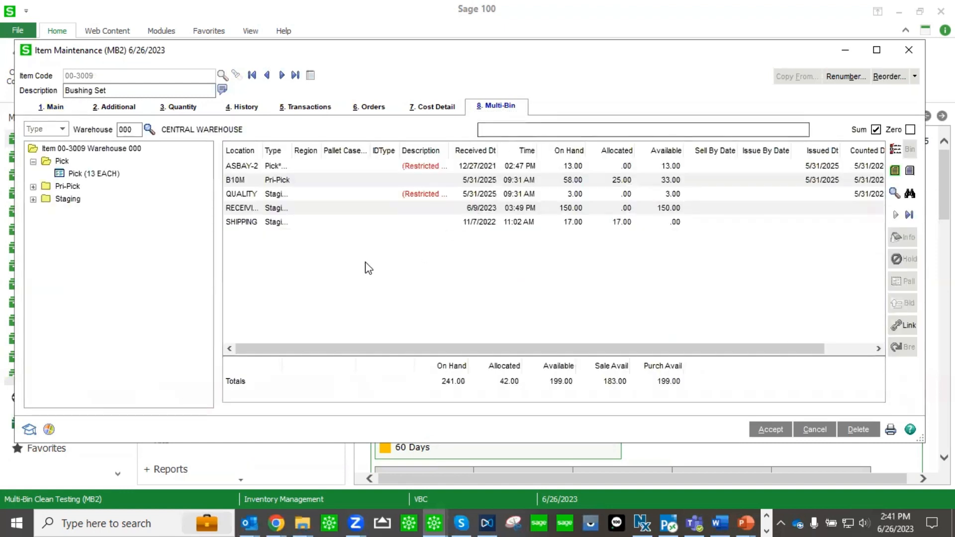
pyautogui.moveTo(291, 156); pyautogui.dragTo(362, 156)
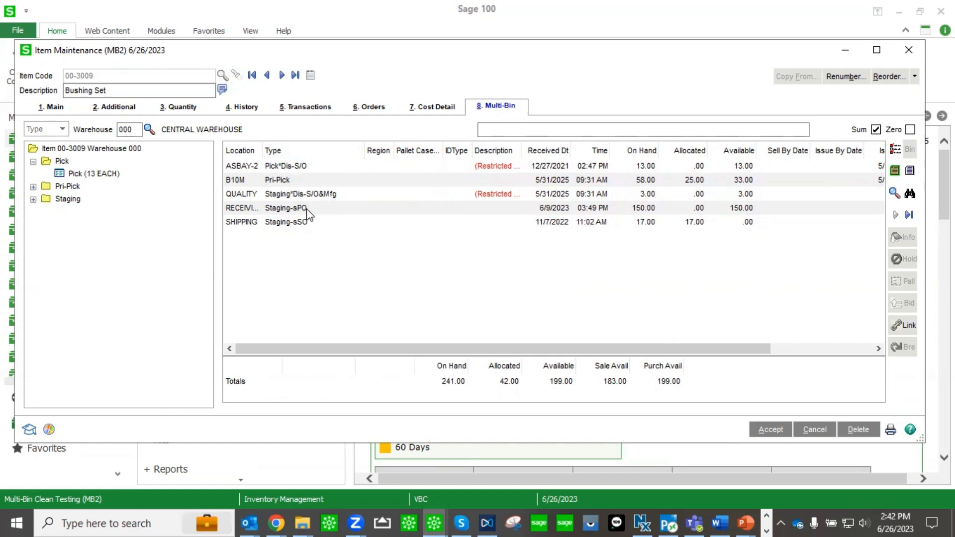
pyautogui.moveTo(520, 153); pyautogui.dragTo(591, 164)
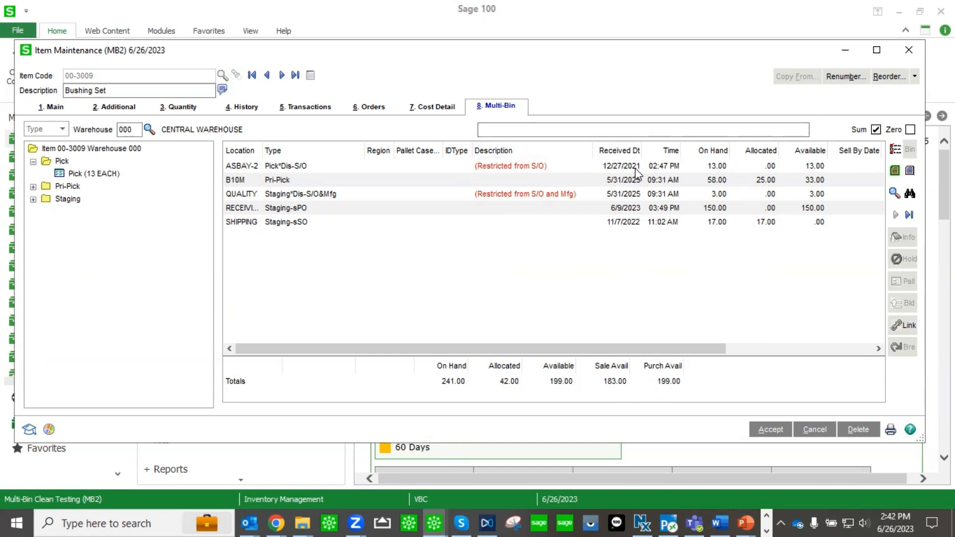
# Review the QUALITY bin's location setup and the item's multi-bin putaway options.
pyautogui.click(250, 195)
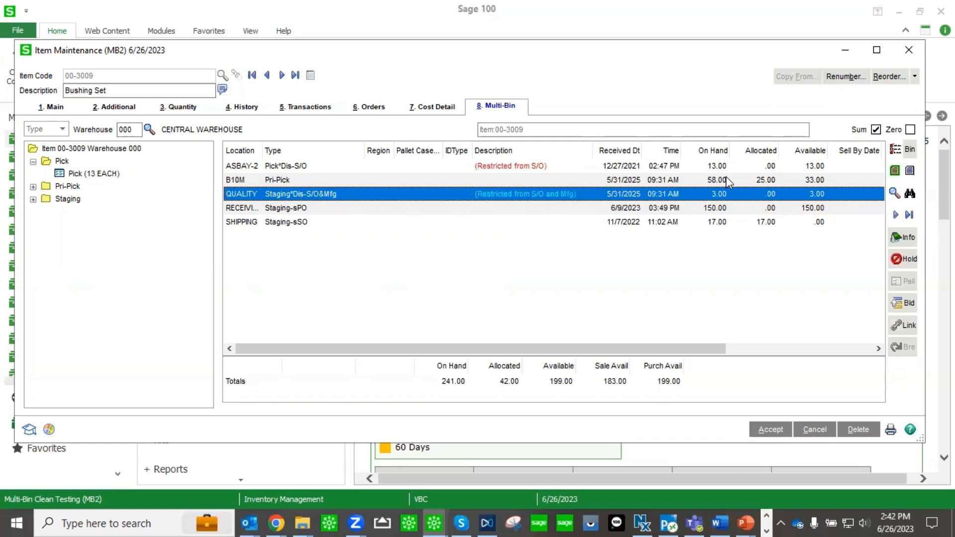
pyautogui.click(911, 155)
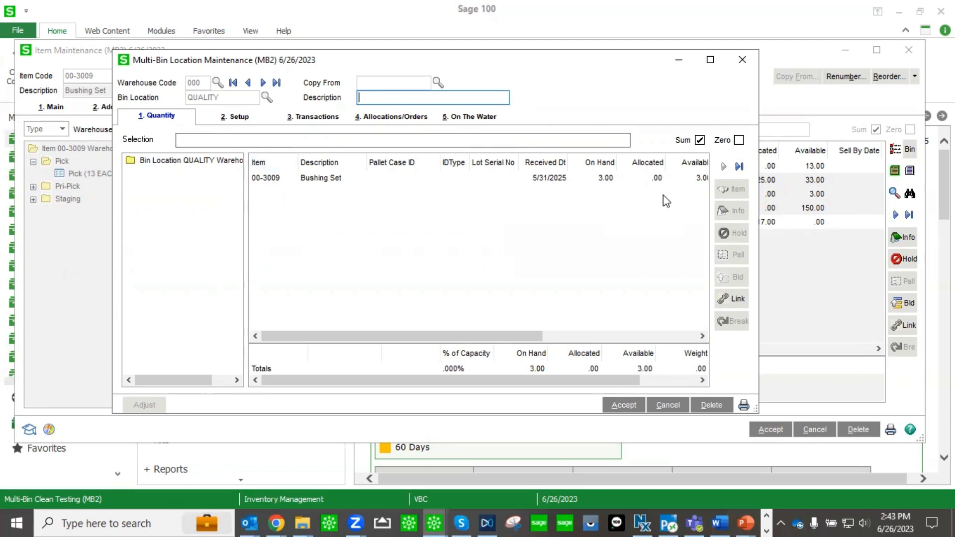
pyautogui.click(242, 120)
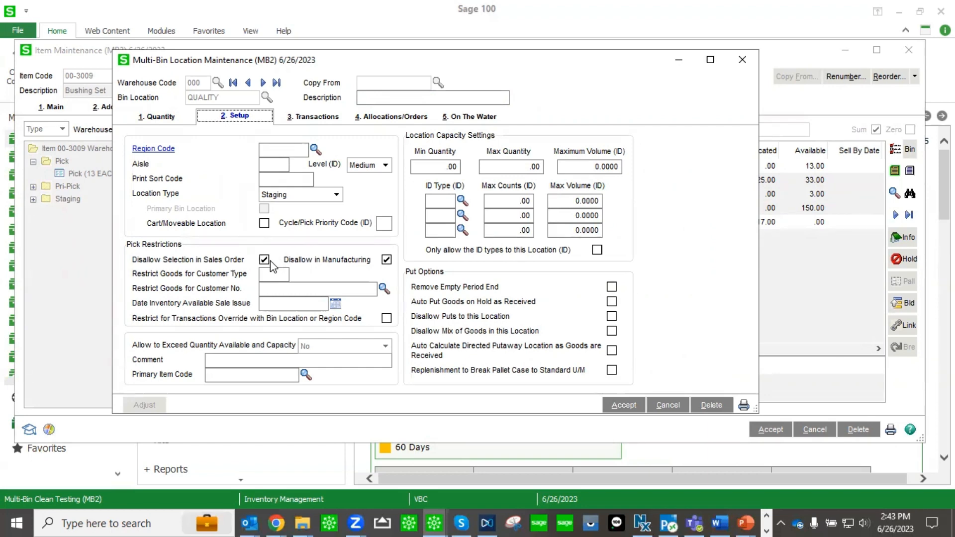
pyautogui.click(743, 59)
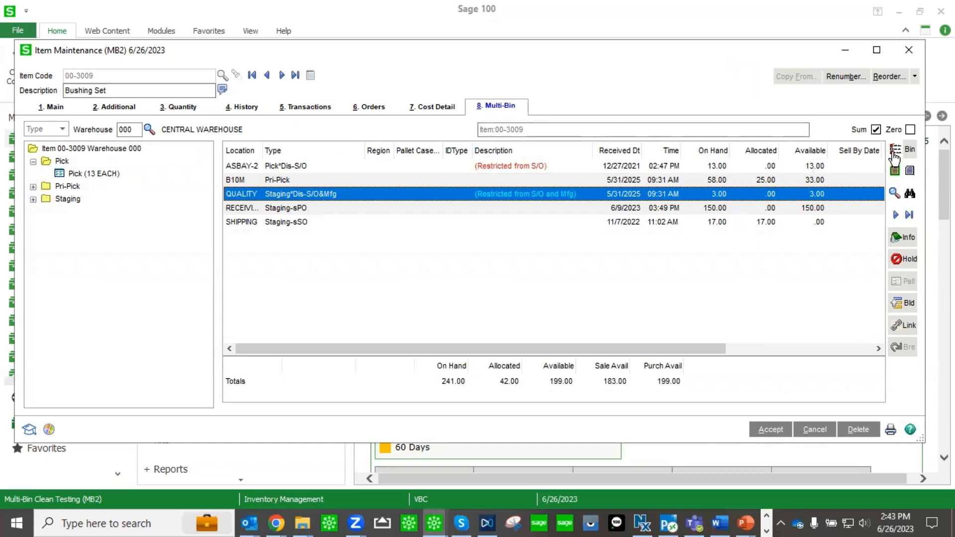
pyautogui.click(895, 154)
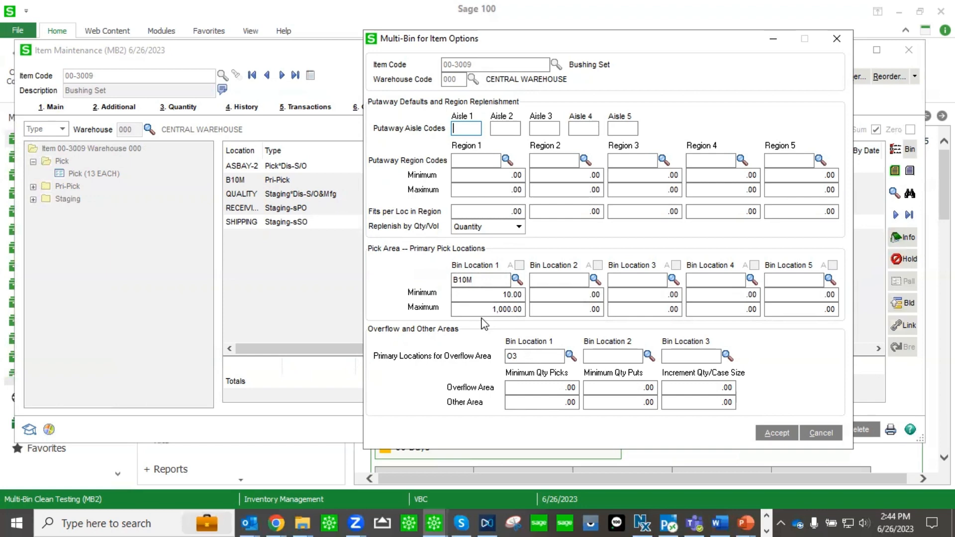
pyautogui.click(837, 39)
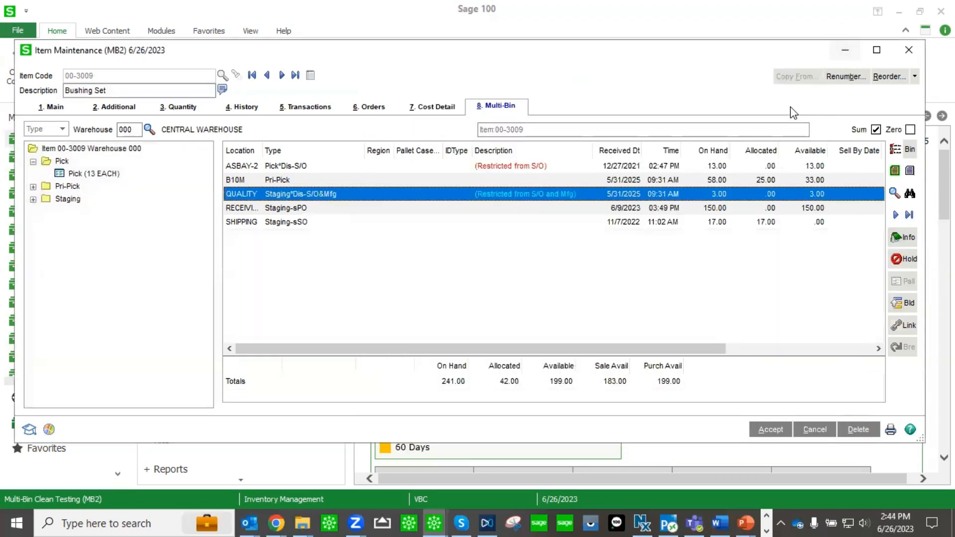
# View the sales order and invoice allocations for the B10M bin.
pyautogui.click(687, 179)
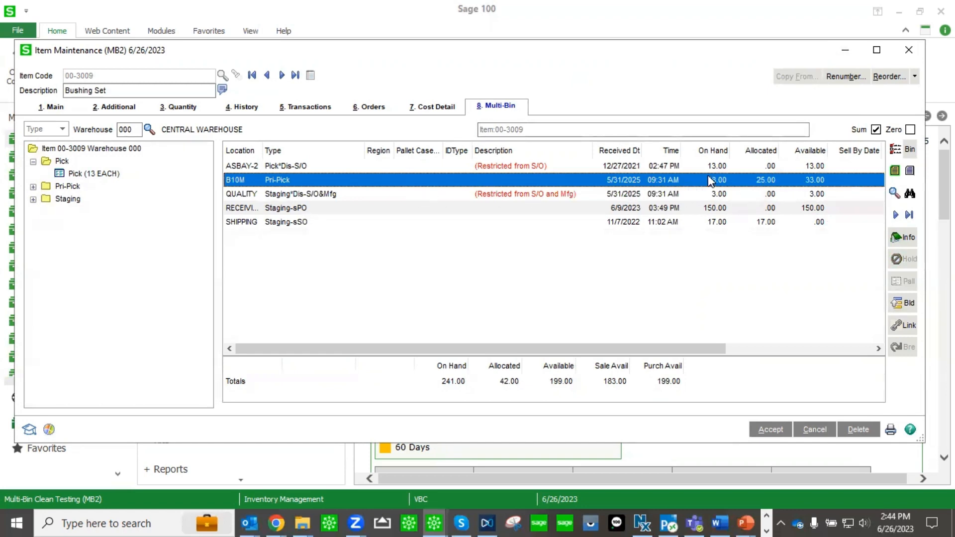
pyautogui.click(893, 195)
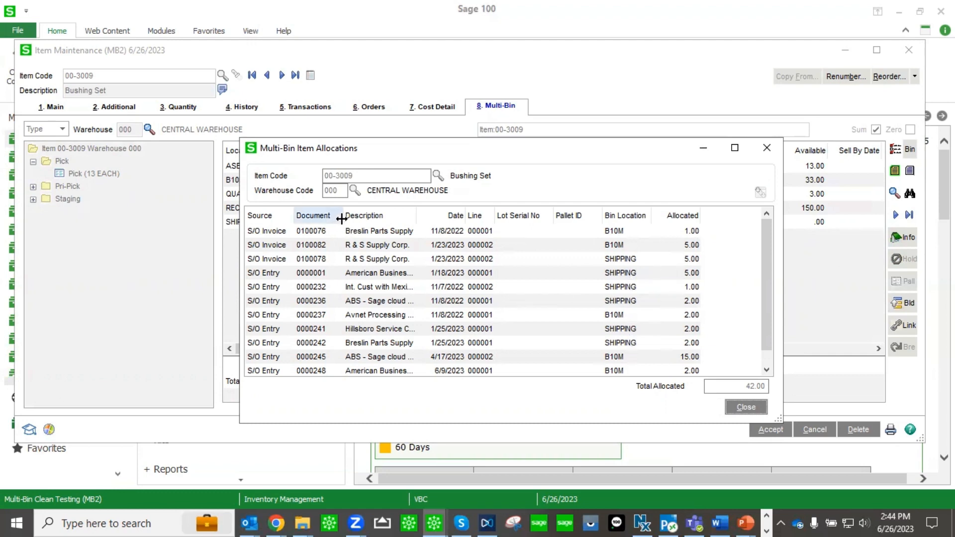
pyautogui.moveTo(415, 214); pyautogui.dragTo(494, 215)
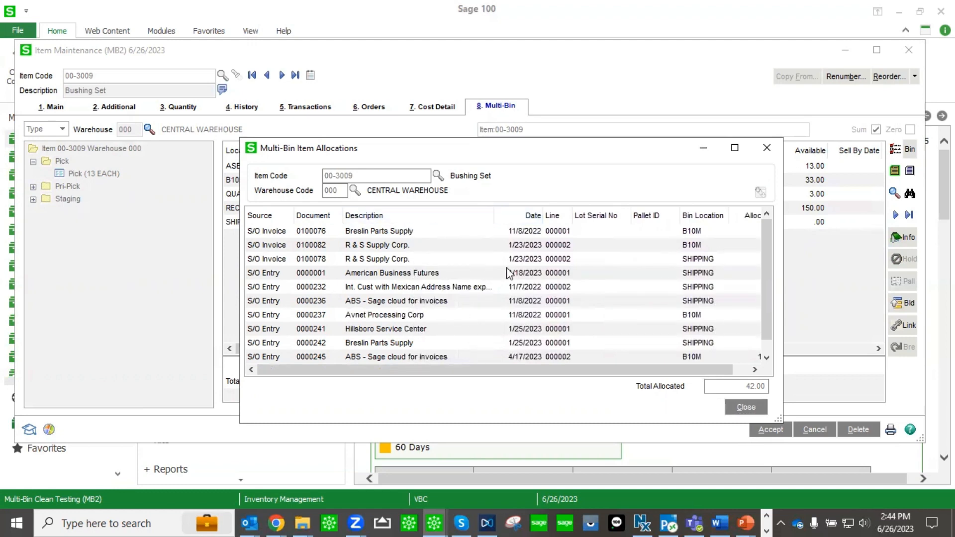
pyautogui.click(767, 148)
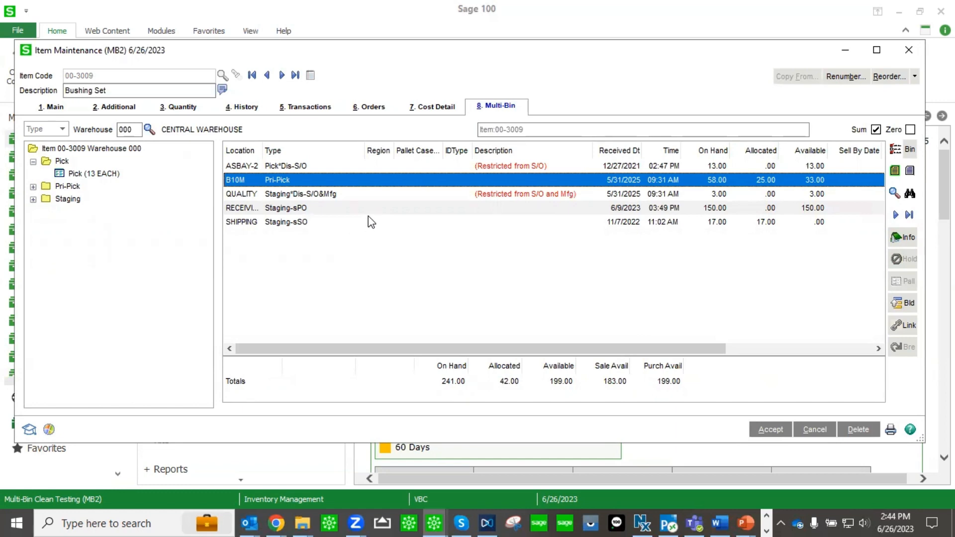
# Transfer 50 units of the item from the RECEIVING bin to bin 4L3.
pyautogui.click(685, 210)
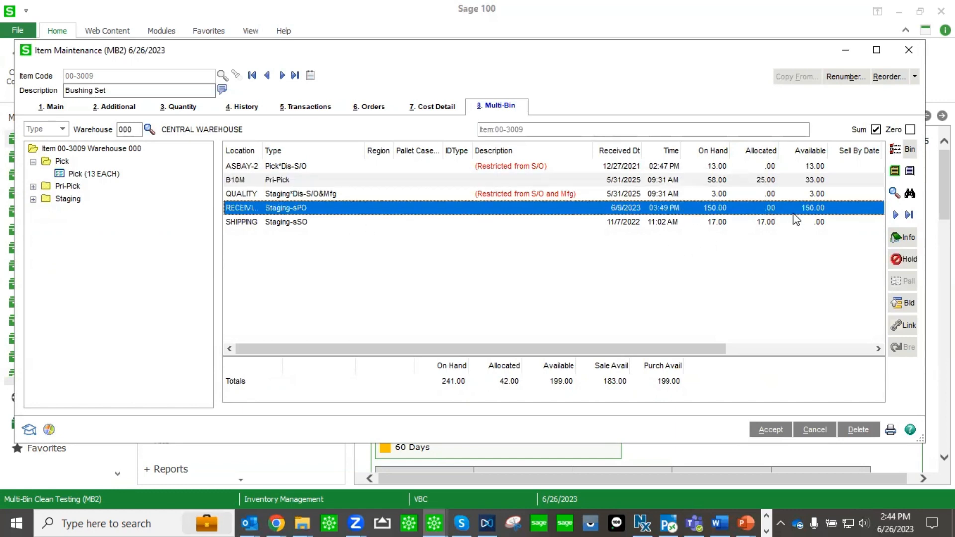
pyautogui.click(895, 216)
pyautogui.write('50')
pyautogui.click(447, 380)
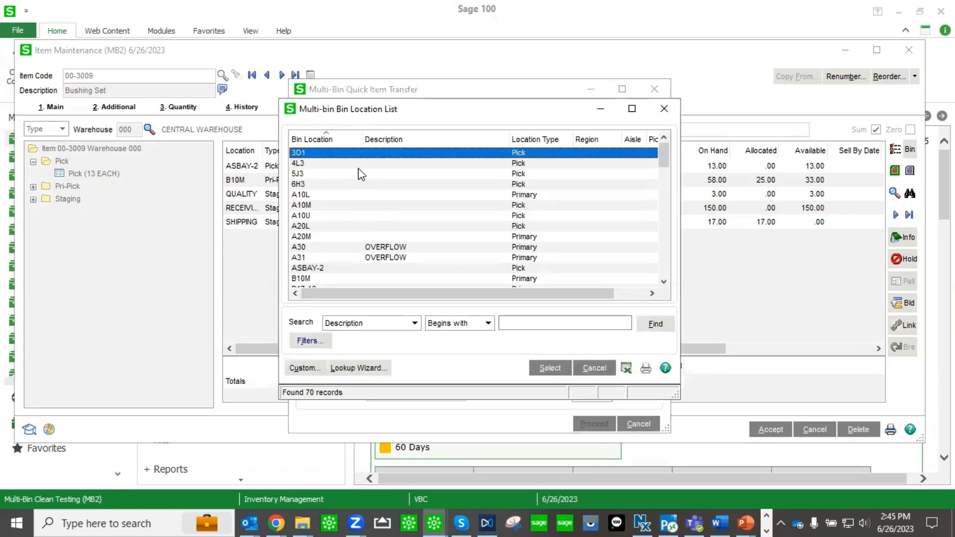
pyautogui.doubleClick(359, 166)
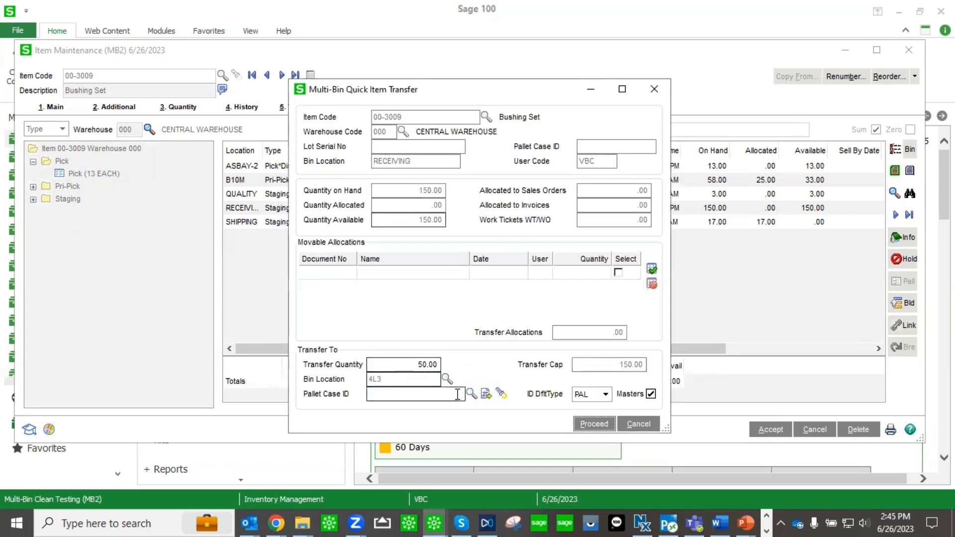
pyautogui.click(593, 424)
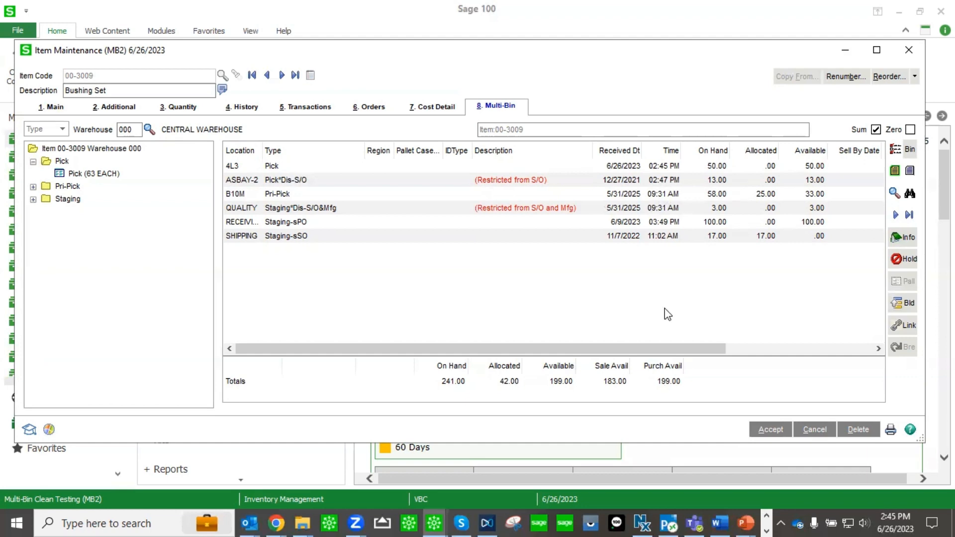
# Close the Item Maintenance window.
pyautogui.click(337, 225)
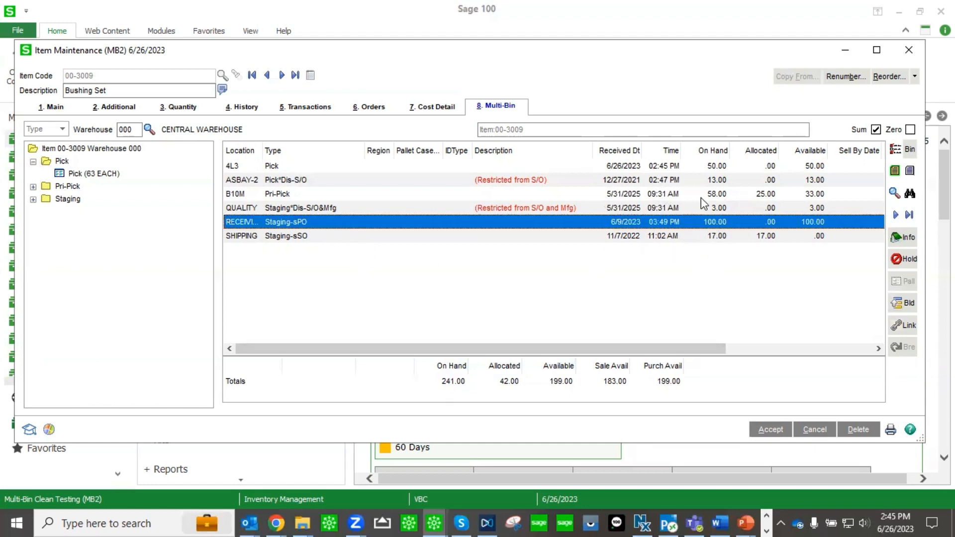
pyautogui.click(664, 316)
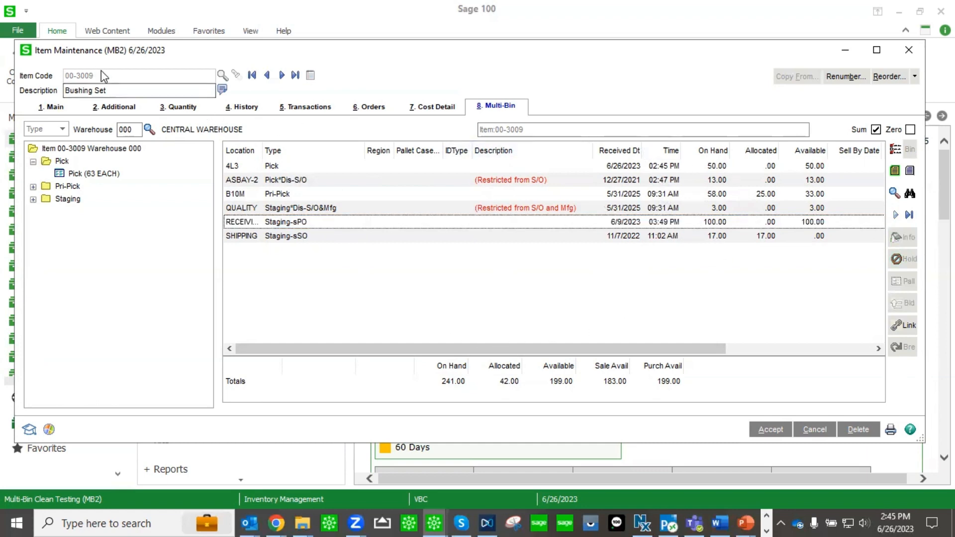
pyautogui.click(908, 50)
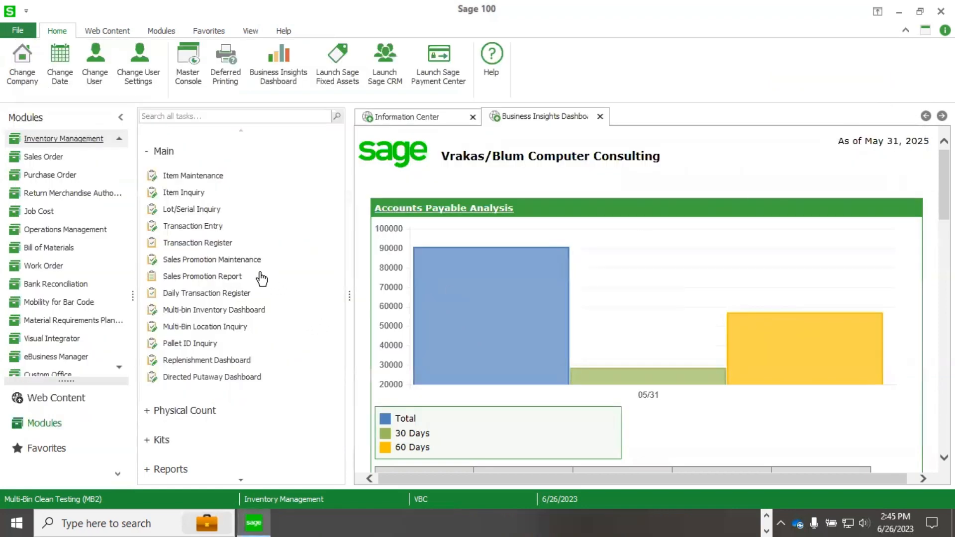
# Open the Multi-bin Inventory Dashboard and list all stock with bin location receiving.
pyautogui.click(252, 313)
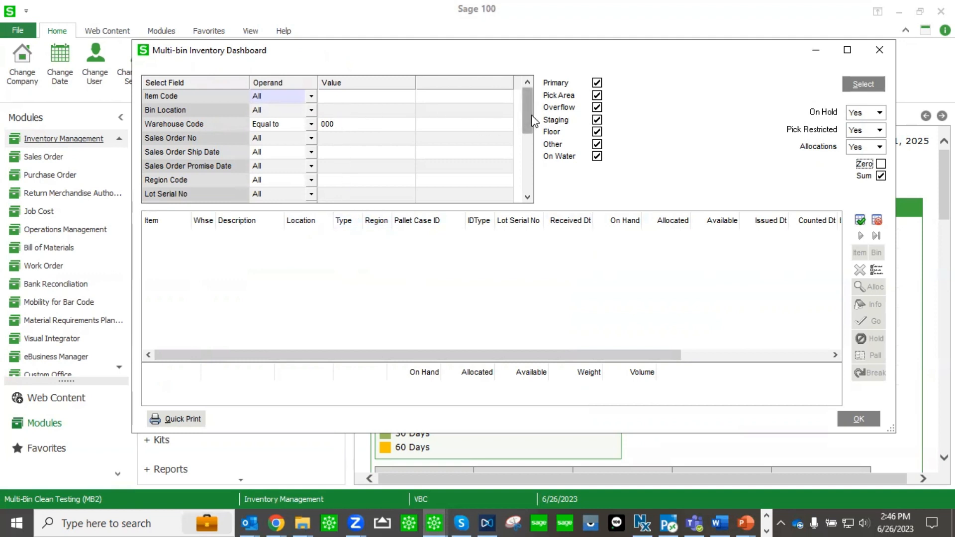
pyautogui.moveTo(534, 124); pyautogui.dragTo(533, 131)
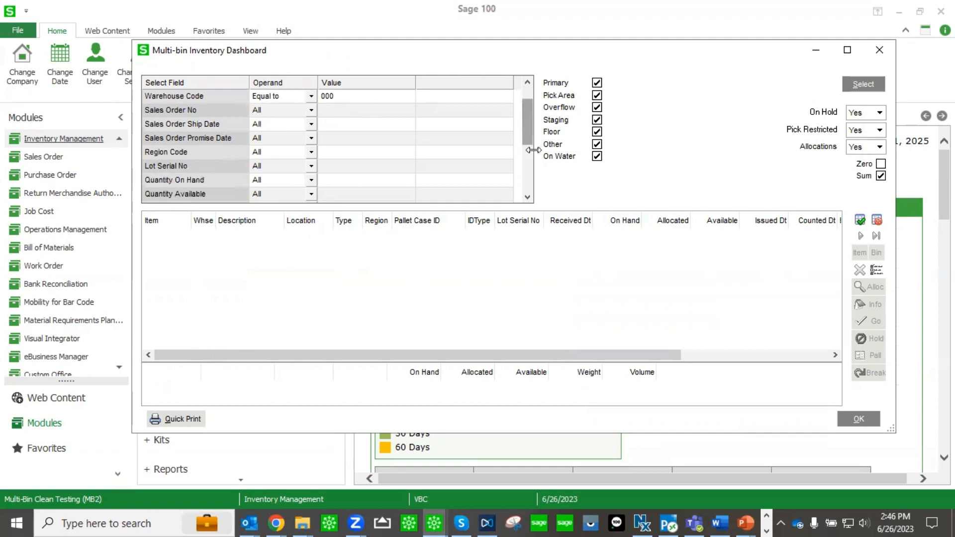
pyautogui.click(529, 195)
pyautogui.click(529, 196)
pyautogui.click(529, 195)
pyautogui.click(530, 195)
pyautogui.click(528, 197)
pyautogui.click(528, 197)
pyautogui.click(528, 196)
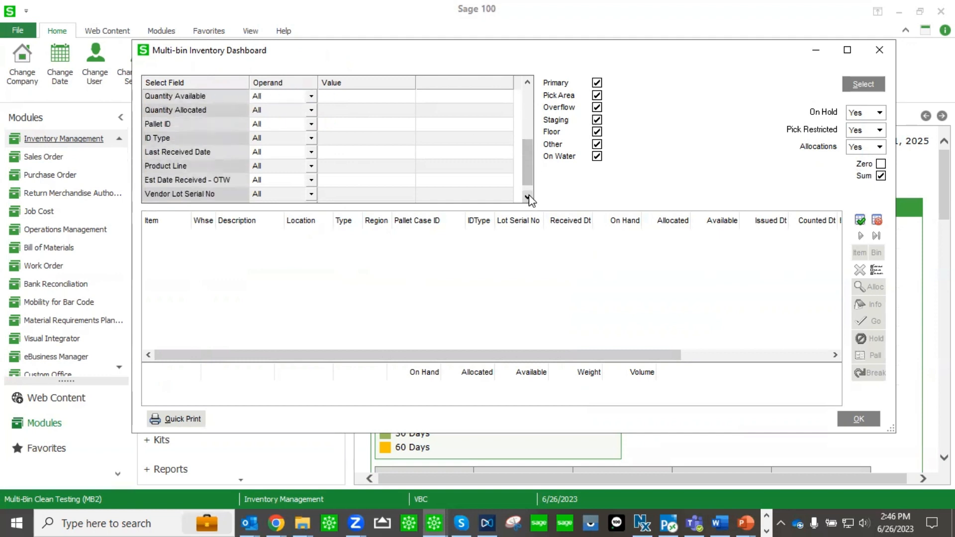
pyautogui.click(529, 197)
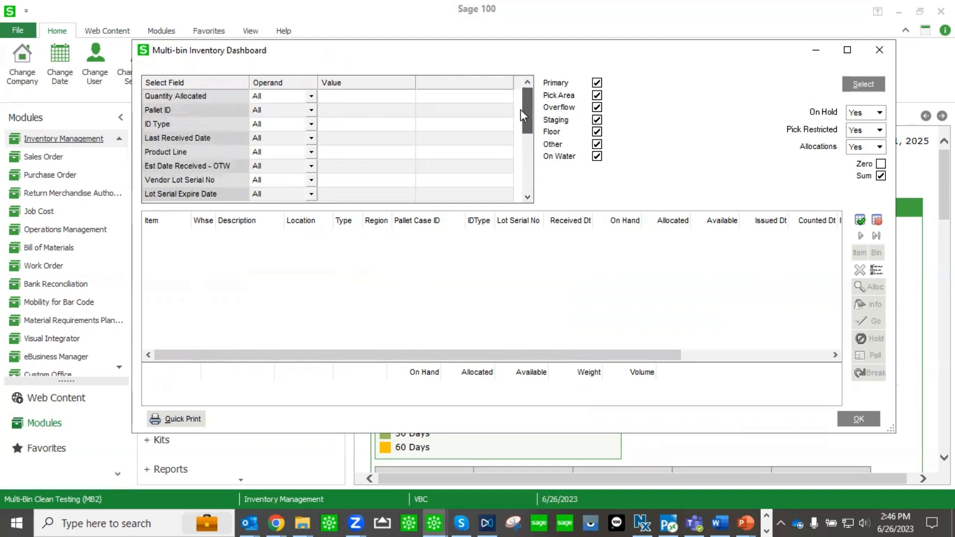
pyautogui.scroll(3, 520, 113)
pyautogui.click(342, 114)
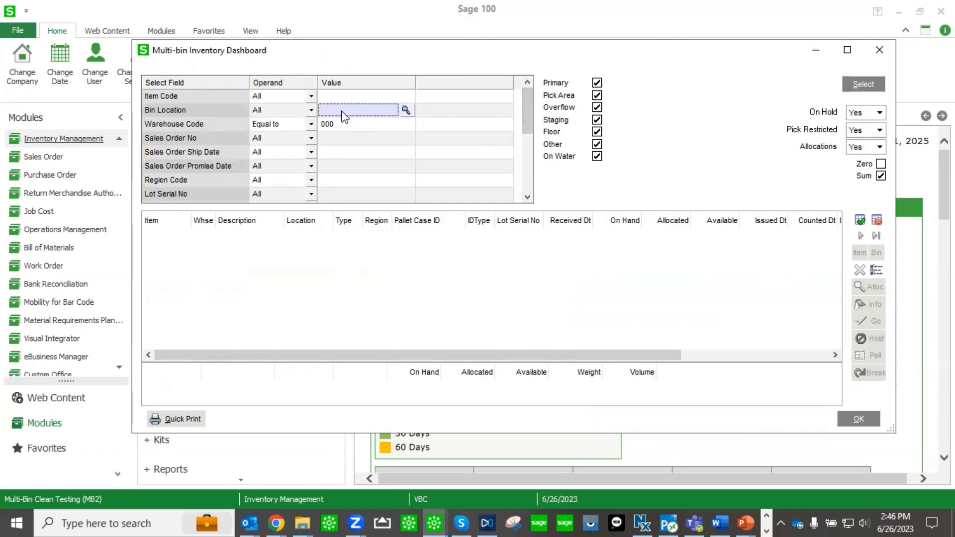
pyautogui.write('rece')
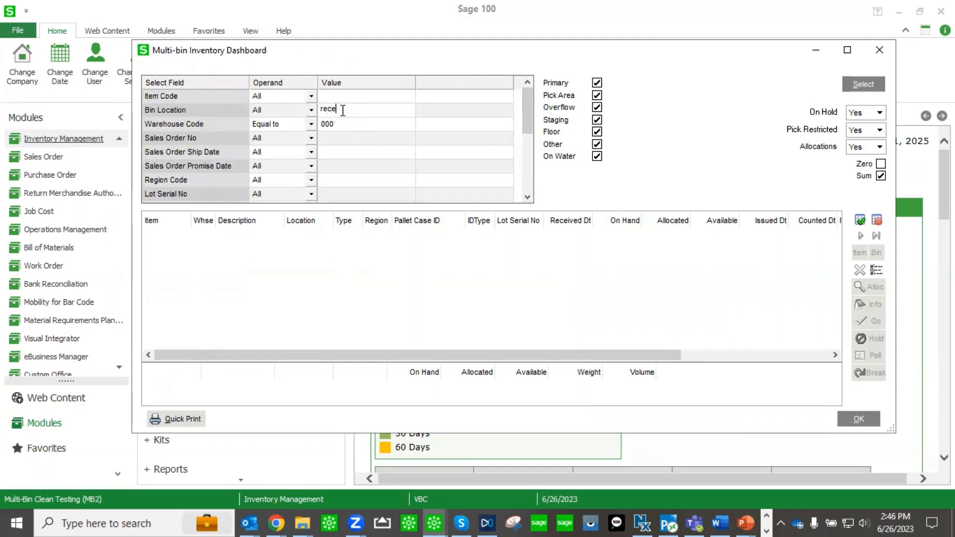
pyautogui.write('iving')
pyautogui.click(863, 84)
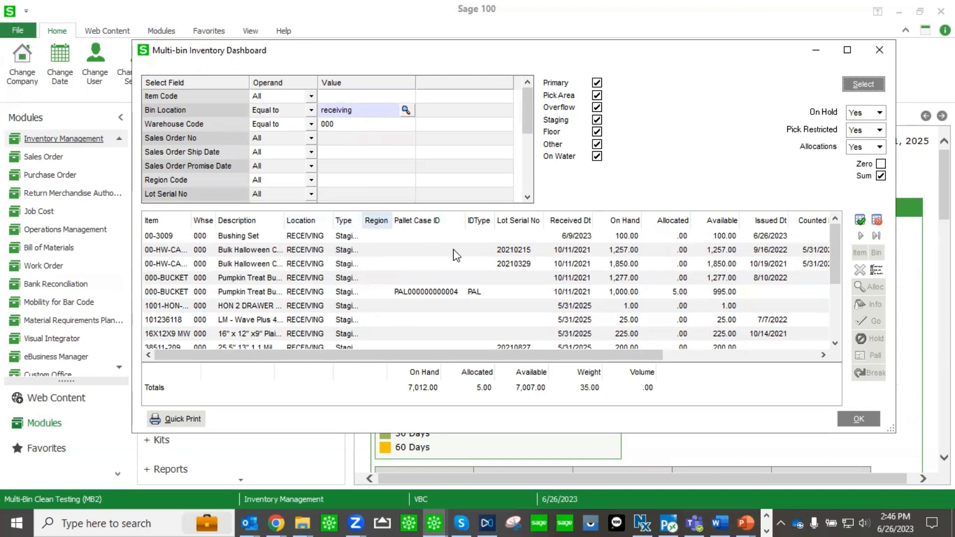
# Select the first five RECEIVING rows in the dashboard and open a bin transfer for them.
pyautogui.click(676, 293)
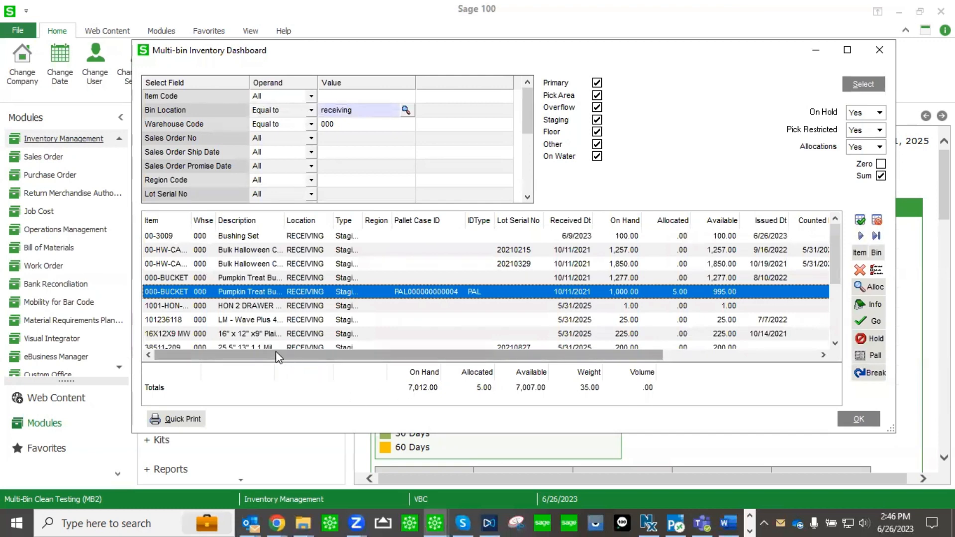
pyautogui.keyDown('ctrl'); pyautogui.click(319, 240); pyautogui.keyUp('ctrl')
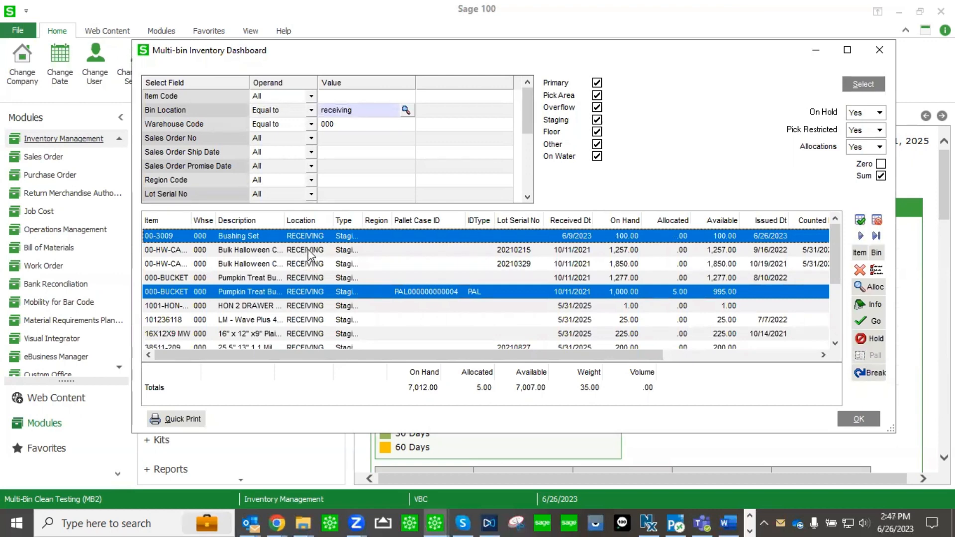
pyautogui.keyDown('ctrl'); pyautogui.click(307, 251); pyautogui.keyUp('ctrl')
pyautogui.keyDown('ctrl'); pyautogui.click(309, 266); pyautogui.keyUp('ctrl')
pyautogui.keyDown('ctrl'); pyautogui.click(337, 277); pyautogui.keyUp('ctrl')
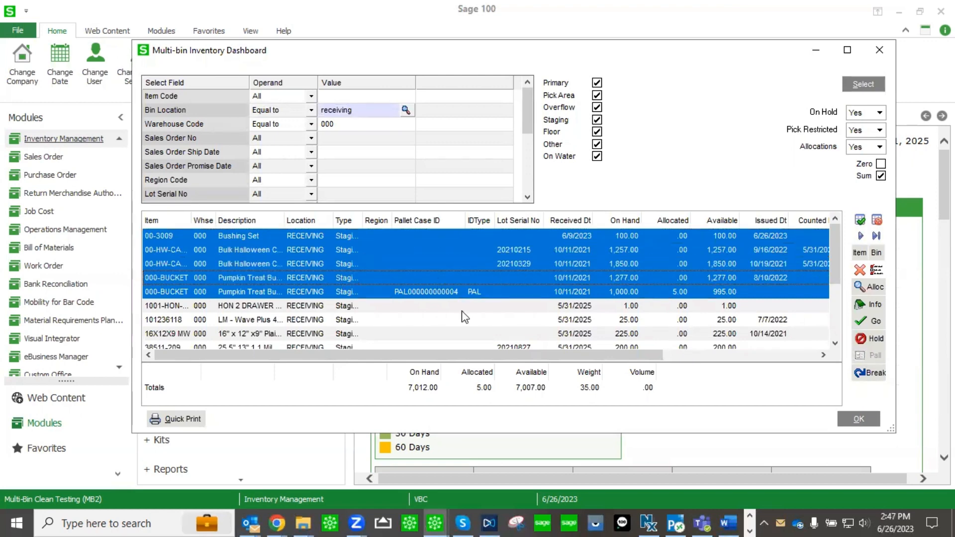
pyautogui.click(876, 236)
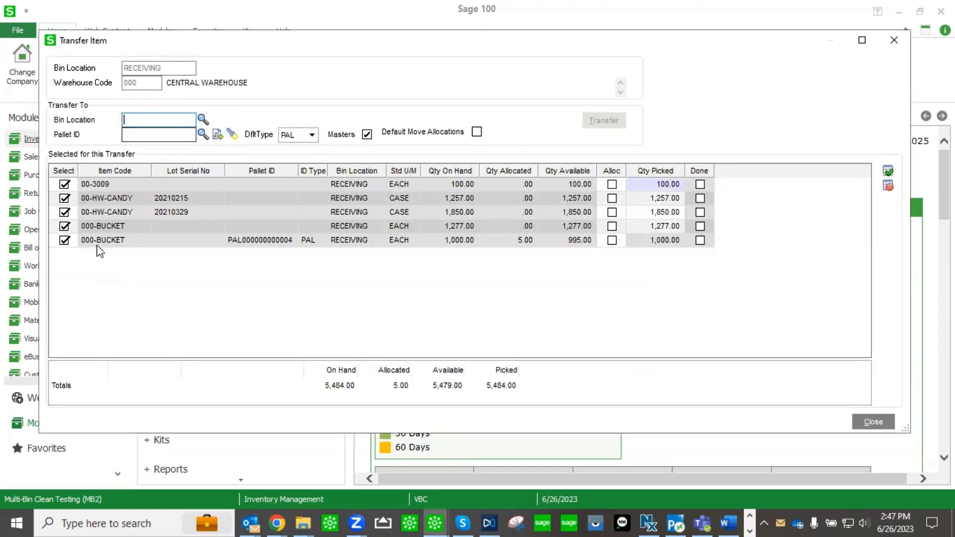
# Deselect the Bushing Set and both Pumpkin Treat Bucket rows, and set the first candy lot's picked quantity to 2.
pyautogui.click(65, 185)
pyautogui.click(64, 227)
pyautogui.click(65, 241)
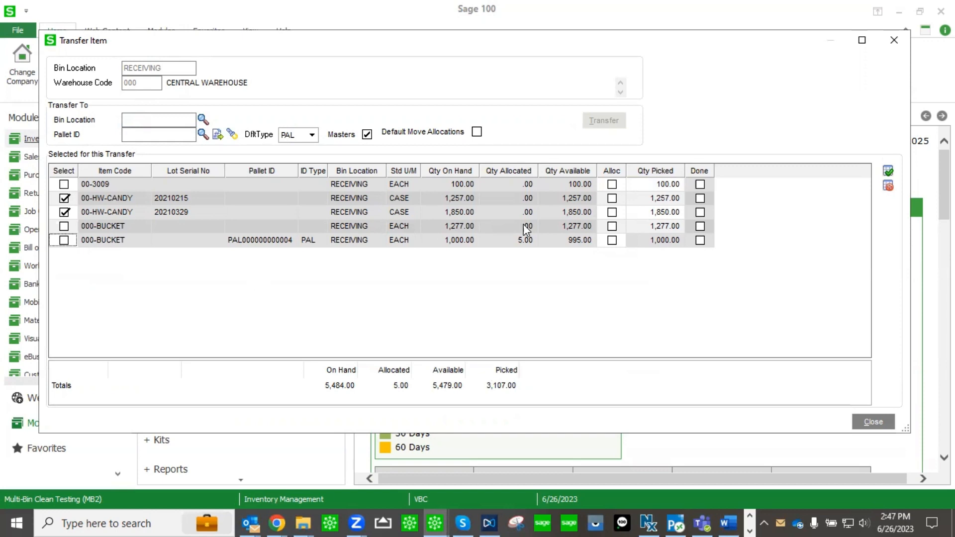
pyautogui.click(676, 199)
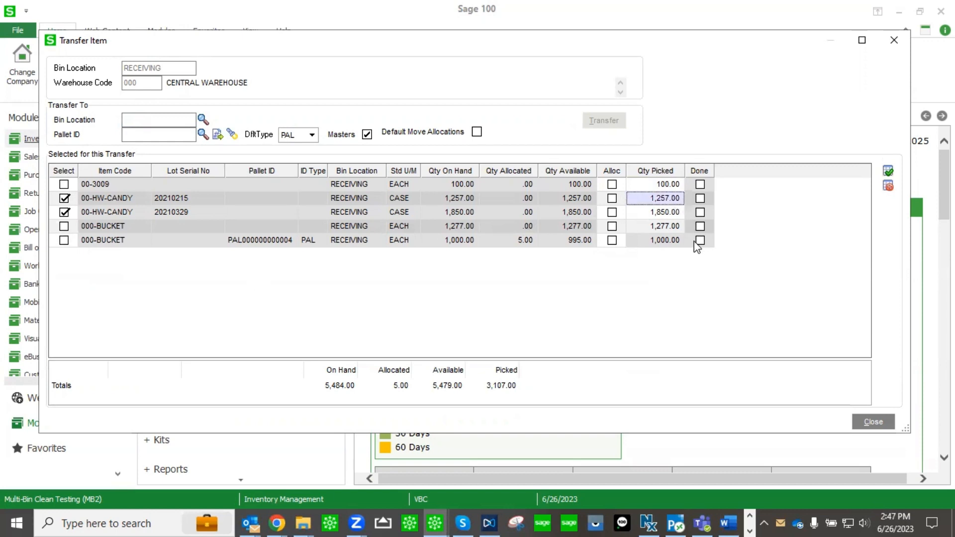
pyautogui.write('2')
# Transfer 2 units of the first Bulk Halloween Candy lot and 5 of the second lot to bin QUALITY, then close the dashboard.
pyautogui.click(64, 213)
pyautogui.click(63, 212)
pyautogui.click(196, 120)
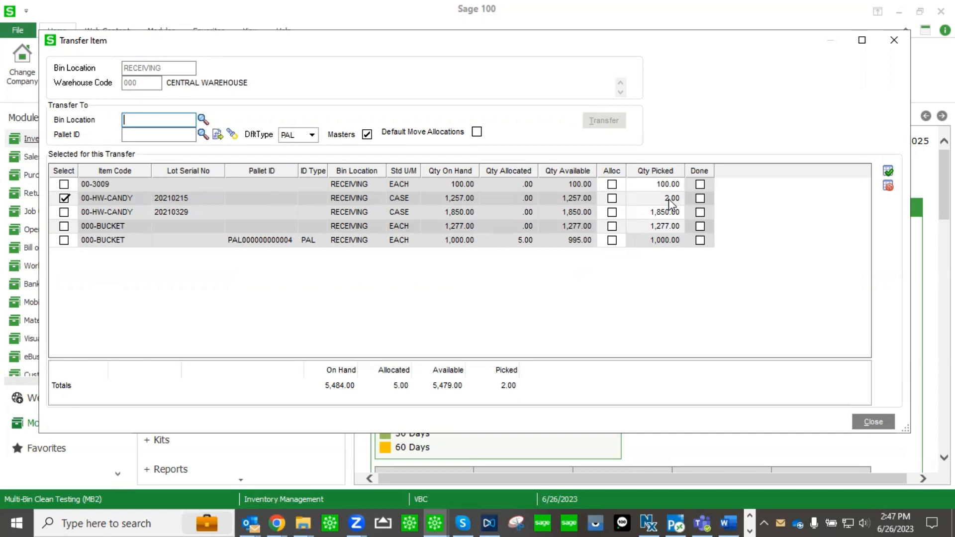
pyautogui.write('QUALITY')
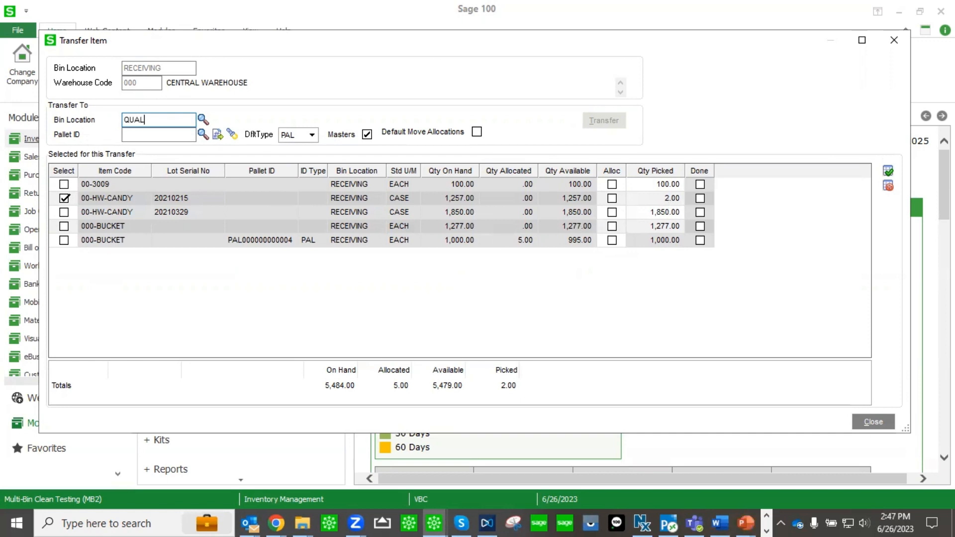
pyautogui.click(64, 212)
pyautogui.click(676, 211)
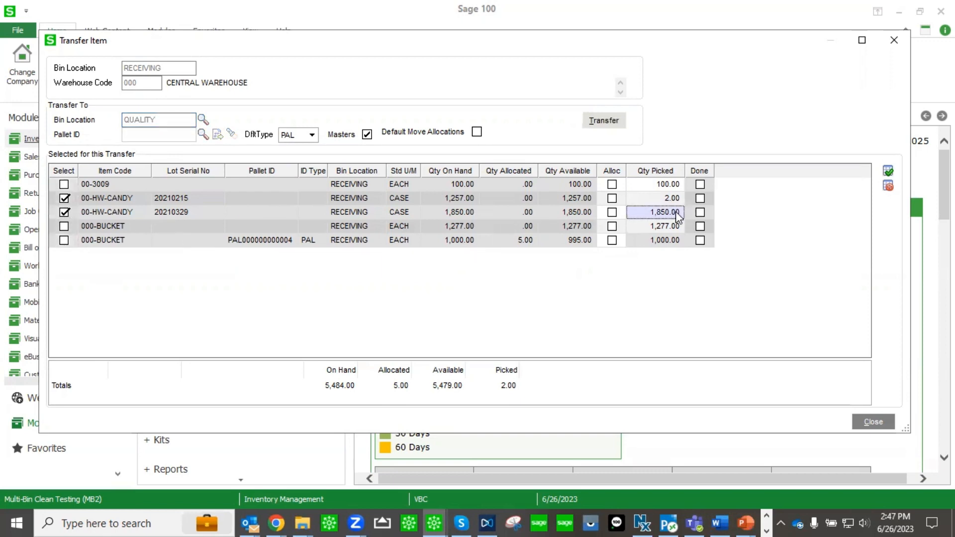
pyautogui.write('5.')
pyautogui.press('Tab')
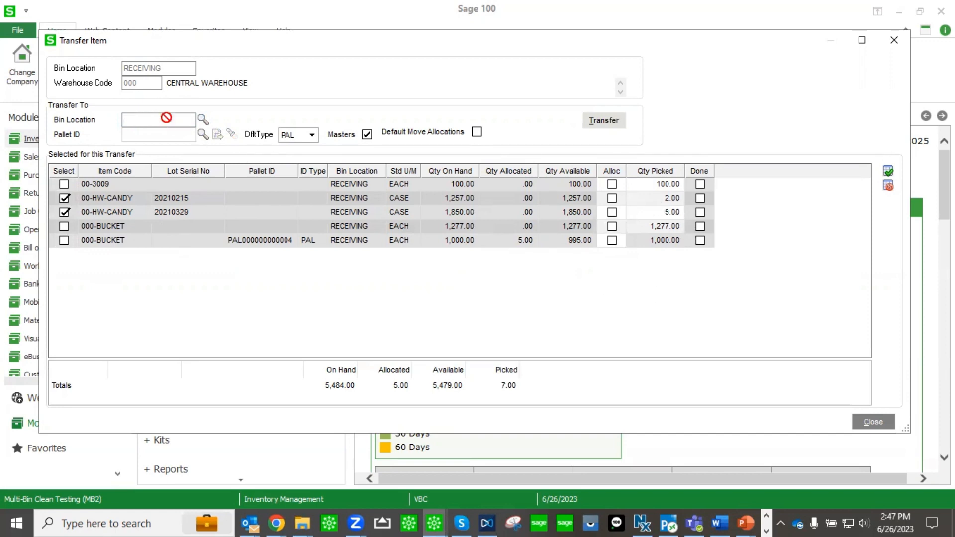
pyautogui.click(615, 129)
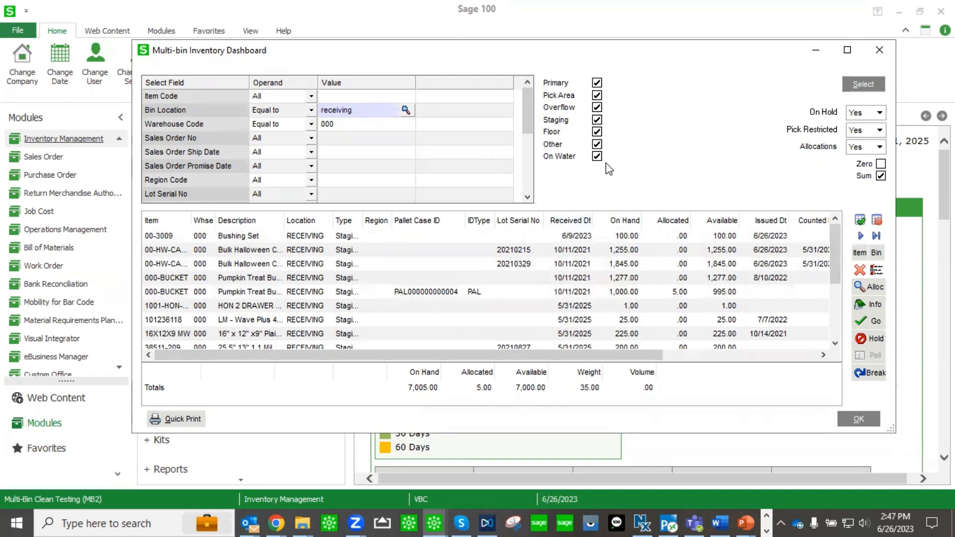
pyautogui.click(876, 48)
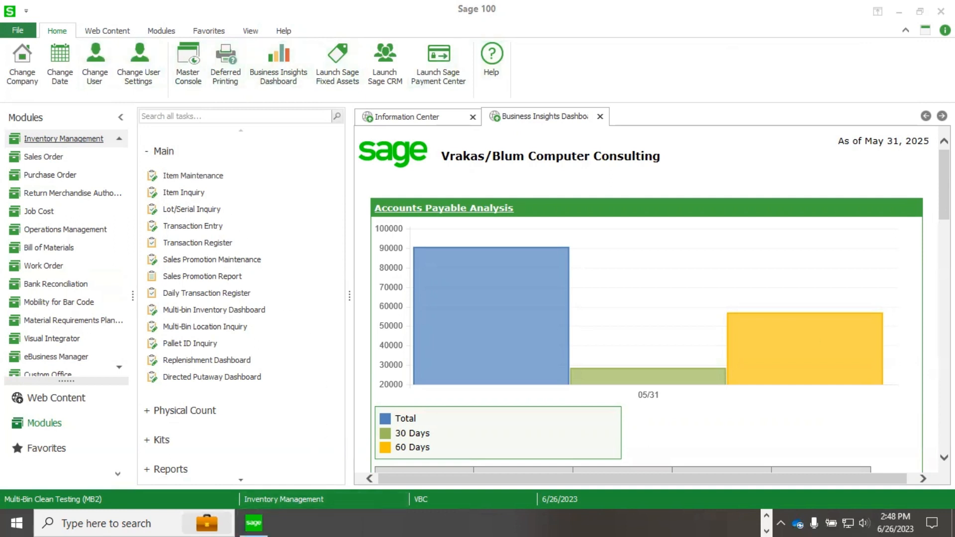
# Switch to the Receipt of Goods Entry lines and enter 75 received for item 00-1299.
pyautogui.hotkey('alt', 'Tab')
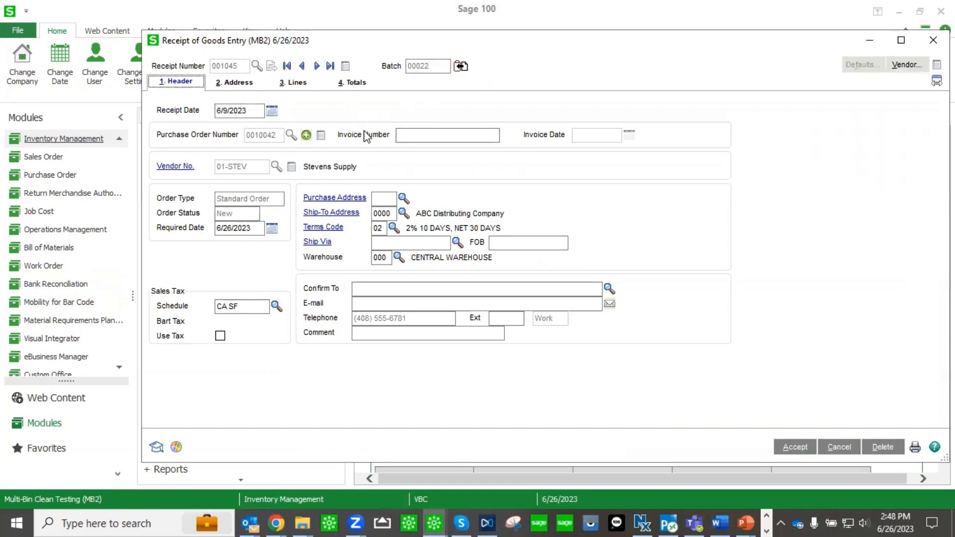
pyautogui.click(300, 83)
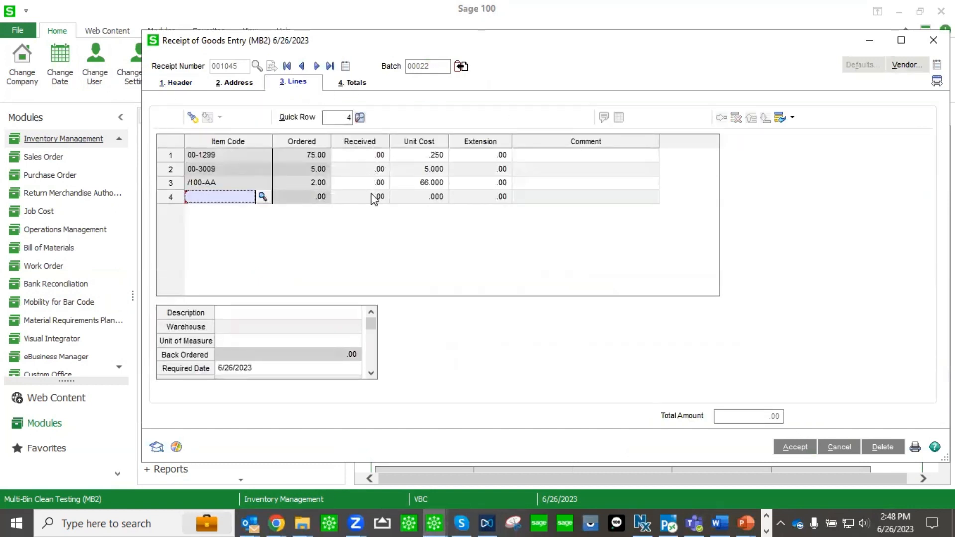
pyautogui.click(366, 154)
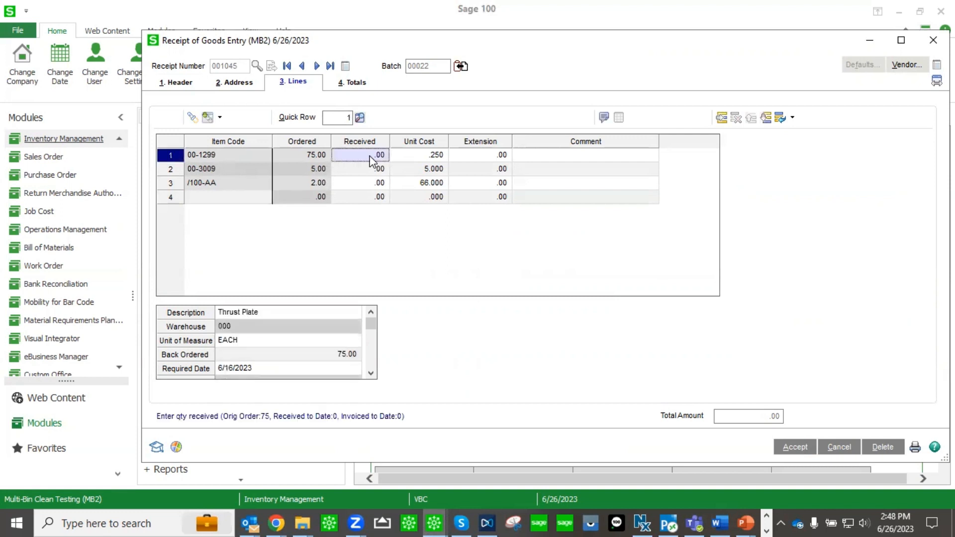
pyautogui.write('75')
pyautogui.press('Tab')
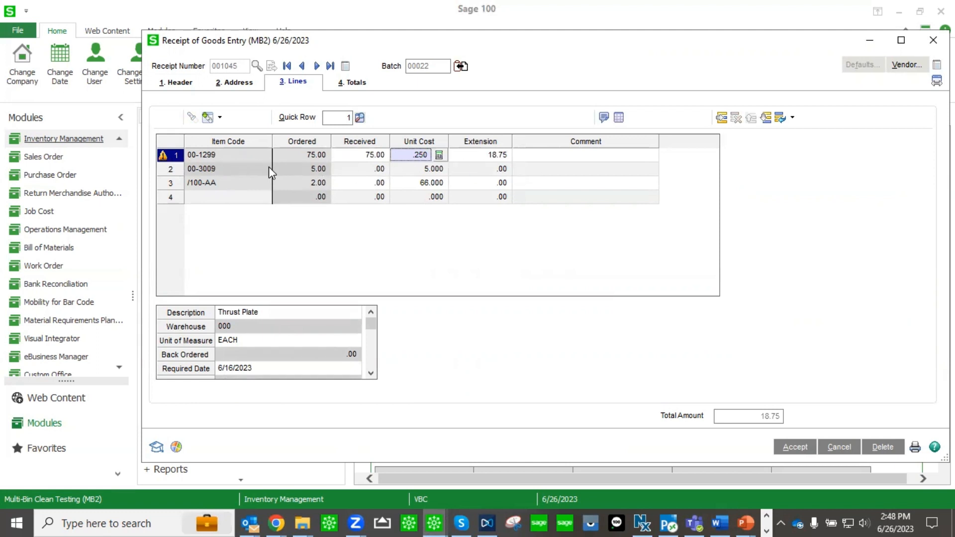
# Open the multi-bin distribution for the 00-1299 line and distribute 25 units to bin 4L3.
pyautogui.click(619, 118)
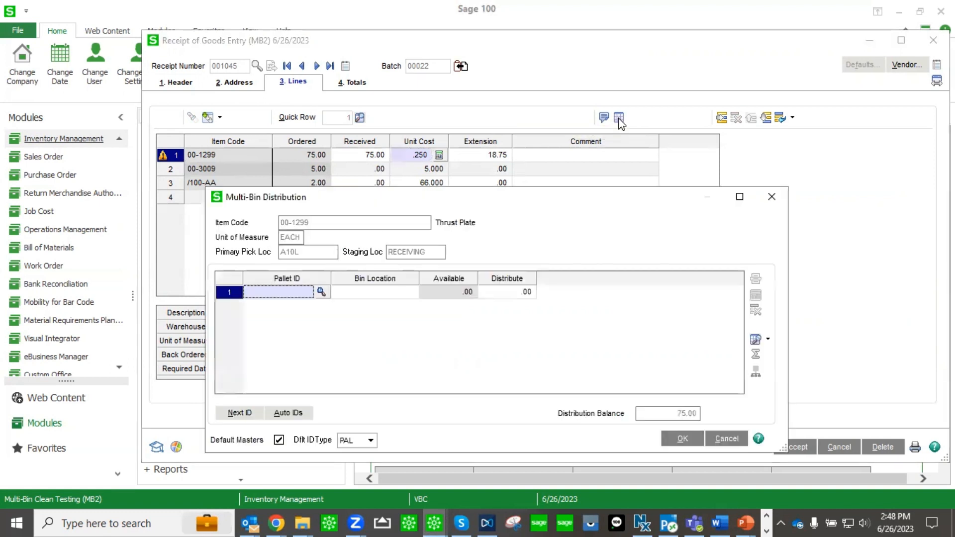
pyautogui.click(369, 295)
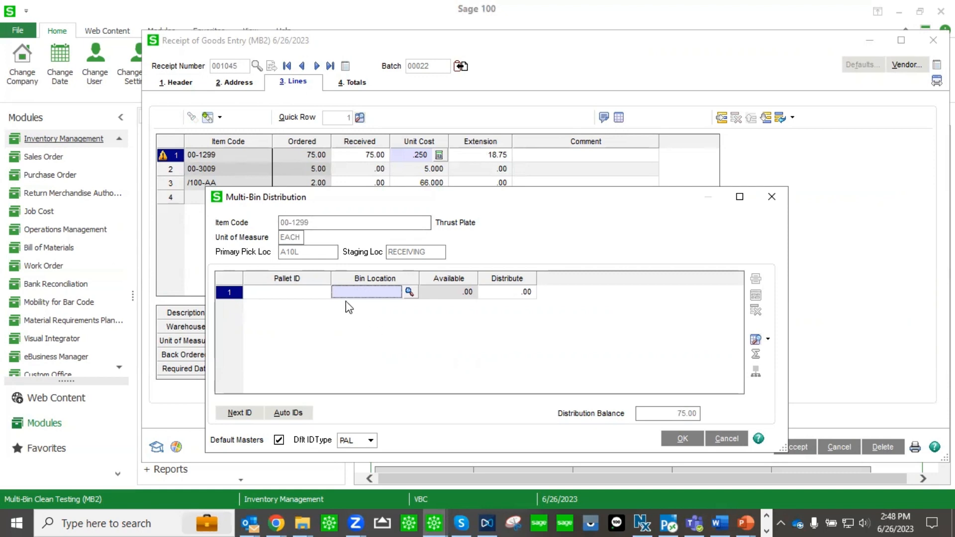
pyautogui.click(409, 292)
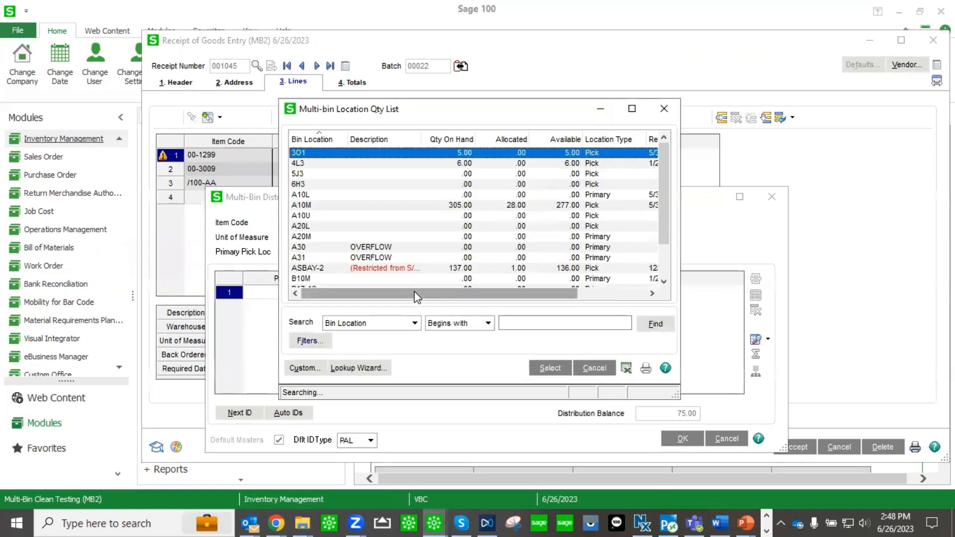
pyautogui.doubleClick(366, 162)
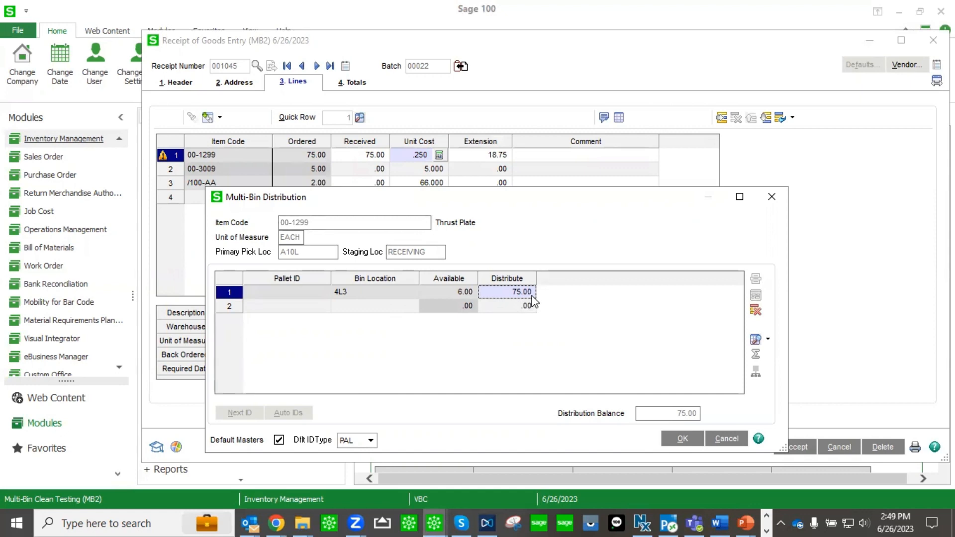
pyautogui.write('25')
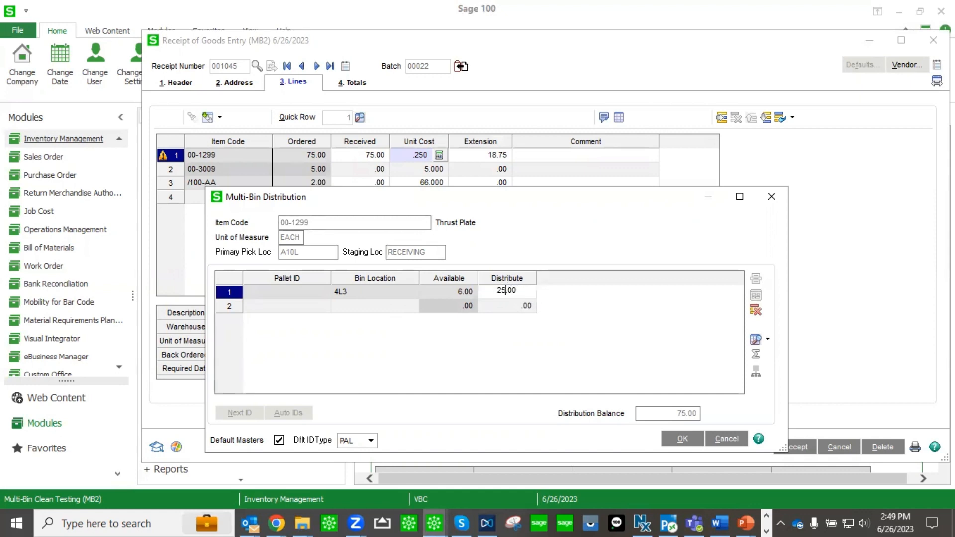
pyautogui.press('Return')
# Distribute the remaining 50 units to bin A20L and confirm the distribution.
pyautogui.click(407, 305)
pyautogui.click(411, 306)
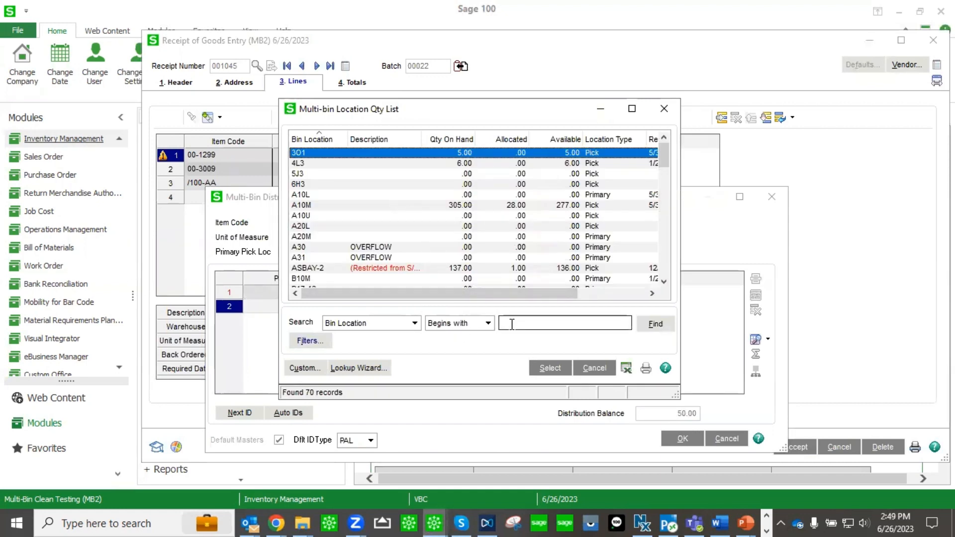
pyautogui.click(327, 229)
pyautogui.doubleClick(328, 238)
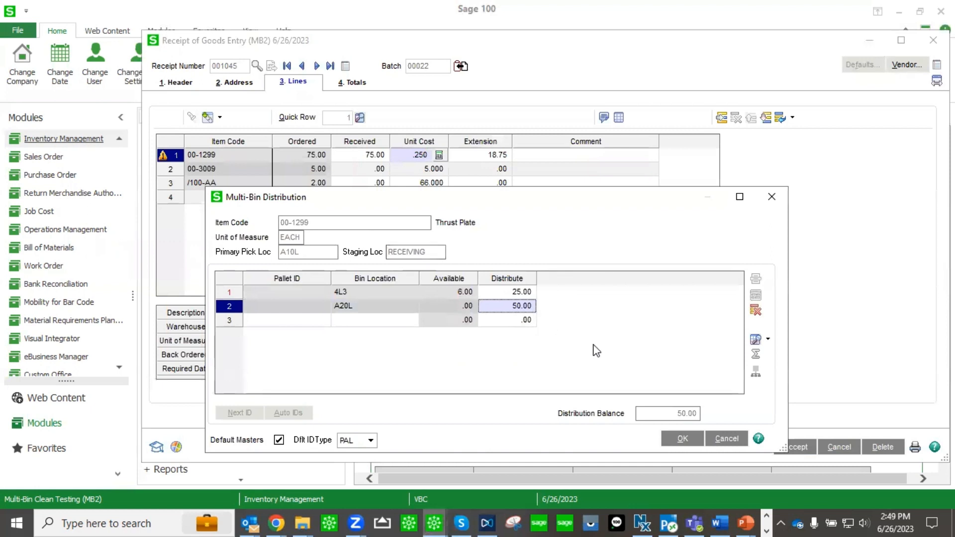
pyautogui.click(684, 440)
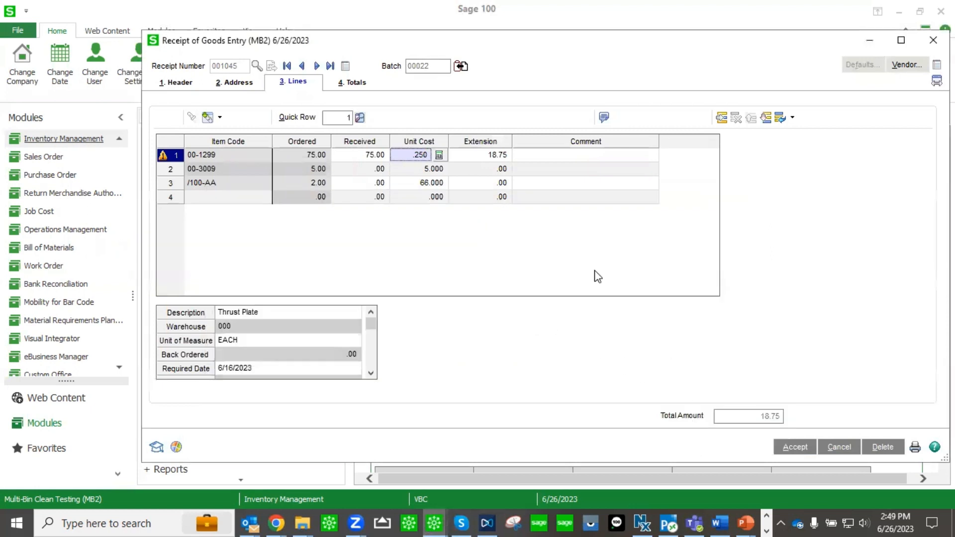
# Enter 2 received for the /100-AA line.
pyautogui.click(223, 170)
pyautogui.click(243, 184)
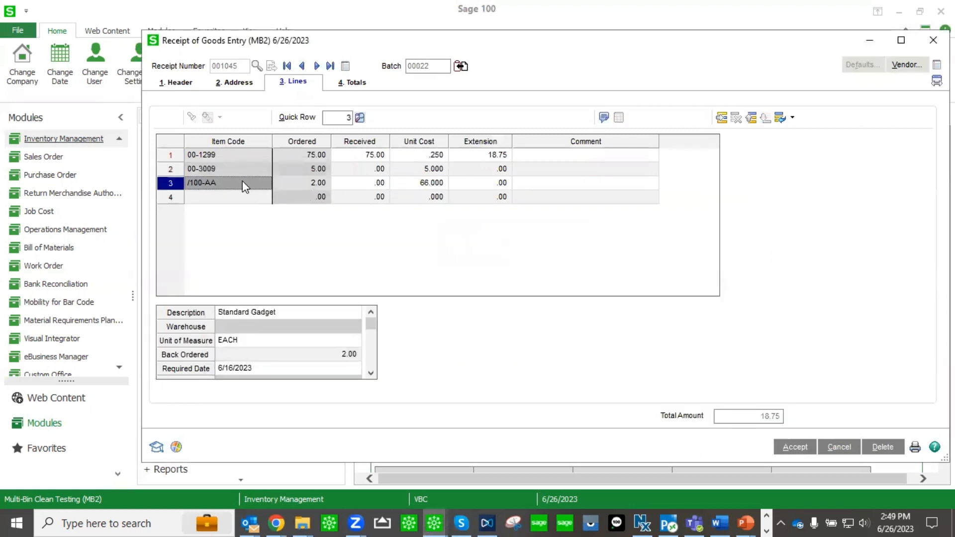
pyautogui.click(372, 187)
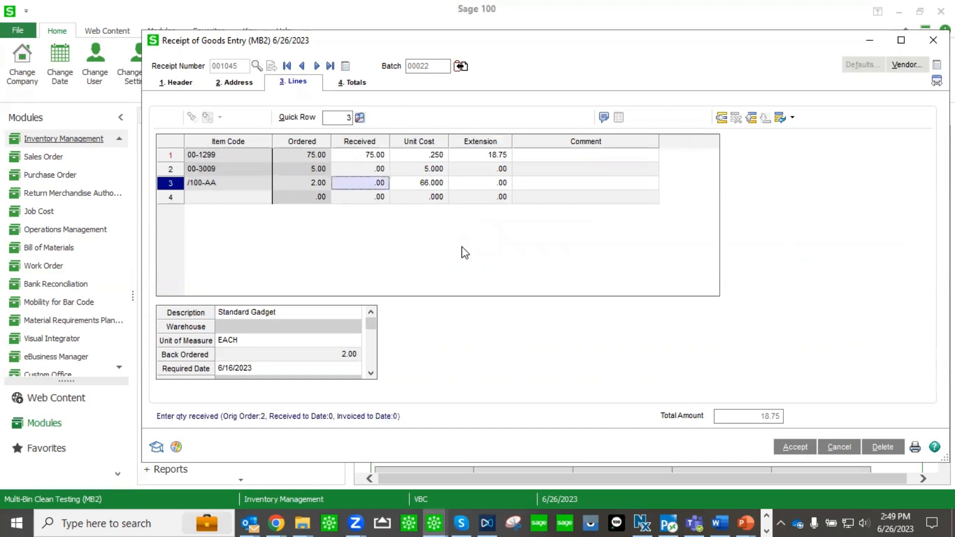
pyautogui.write('2')
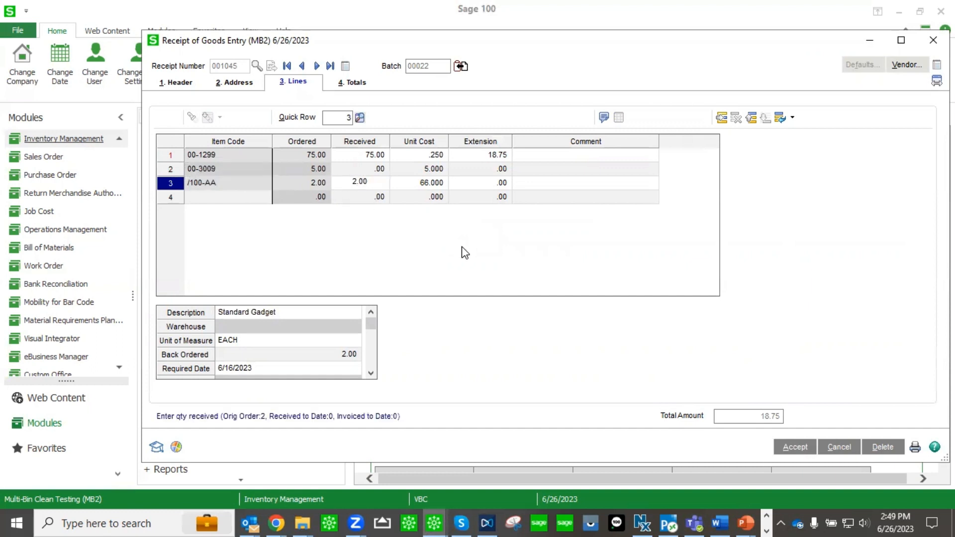
pyautogui.press('Tab')
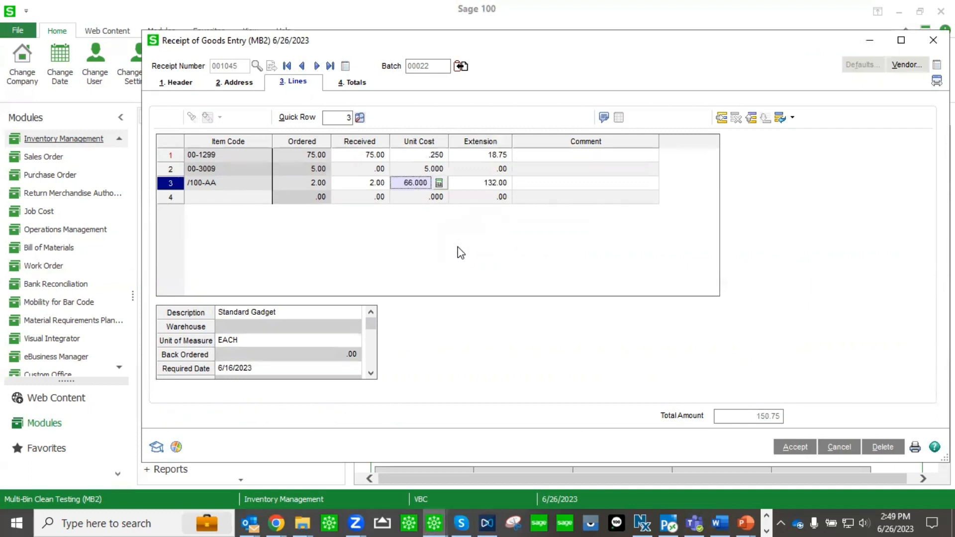
# Accept the receipt and close Receipt of Goods Entry.
pyautogui.click(249, 197)
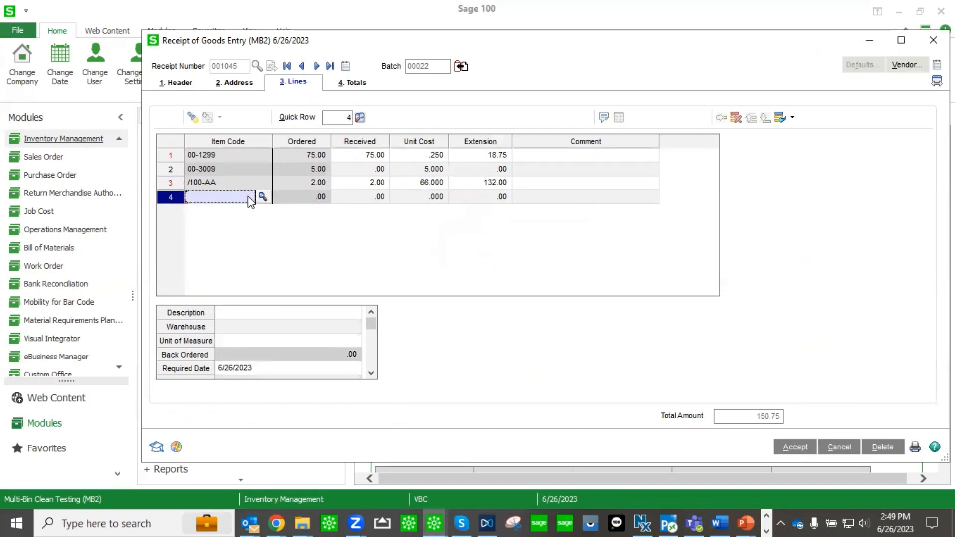
pyautogui.rightClick(222, 182)
pyautogui.click(513, 248)
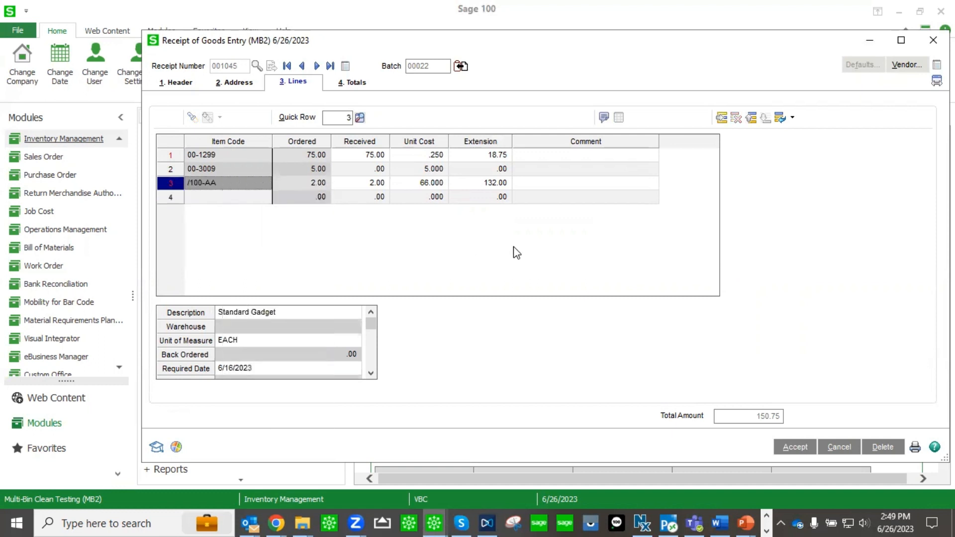
pyautogui.click(796, 448)
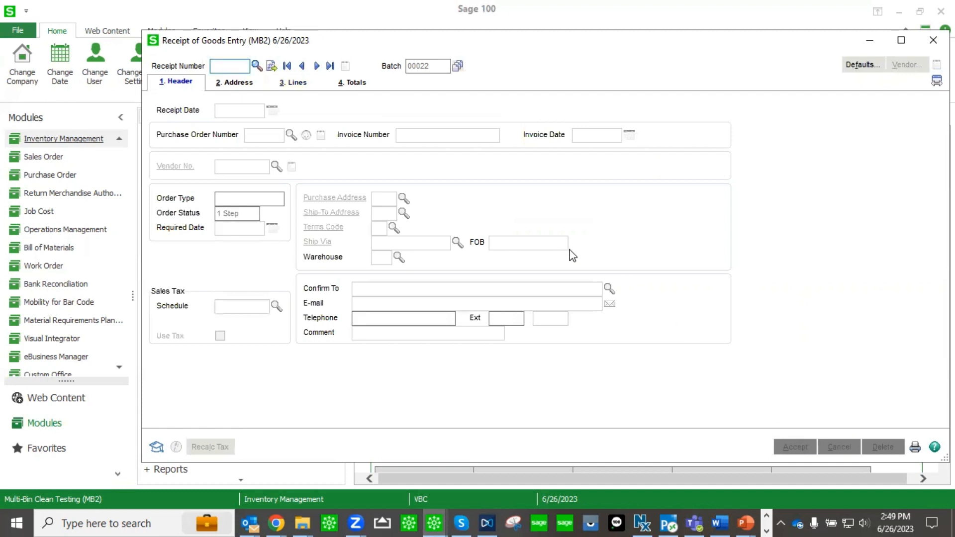
pyautogui.click(933, 39)
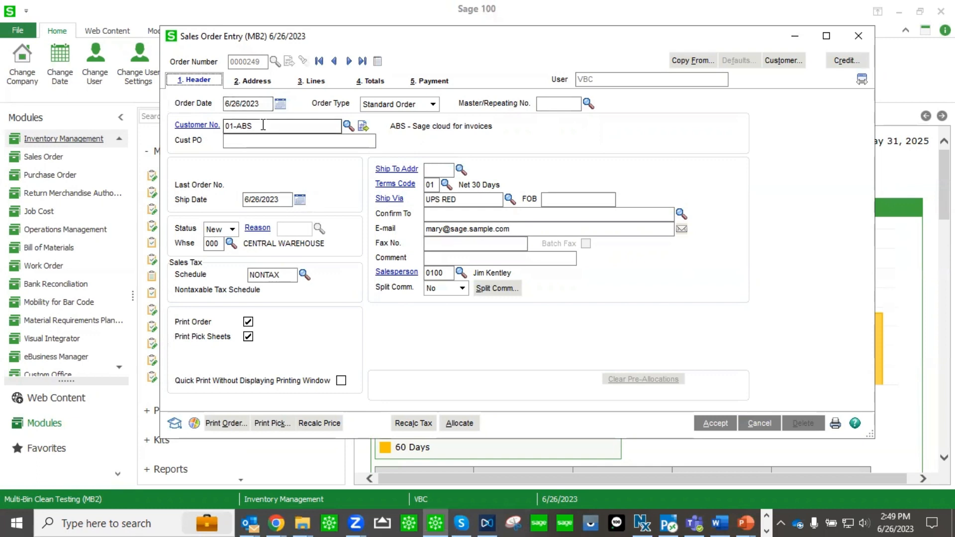
# Add item 00-1299 to the sales order lines with an ordered quantity of 5.
pyautogui.click(319, 81)
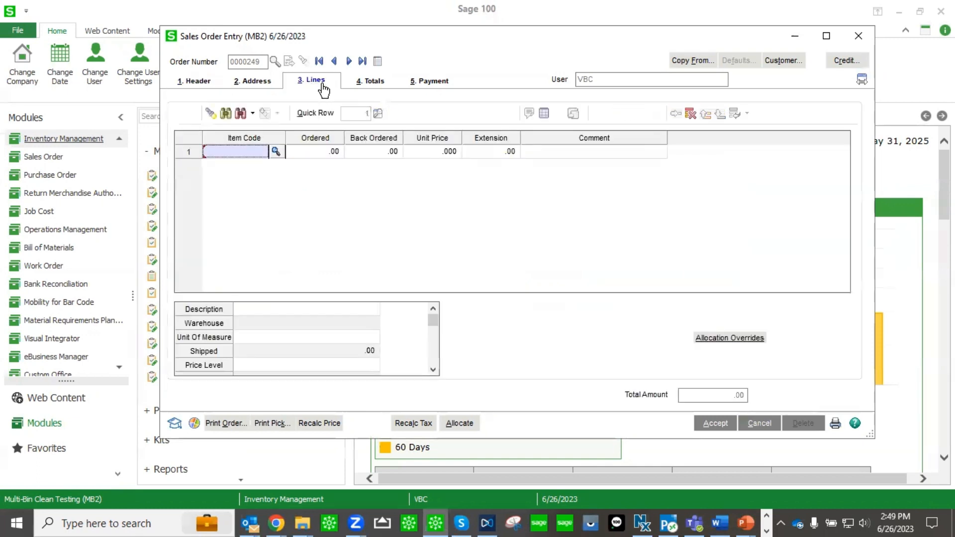
pyautogui.click(275, 151)
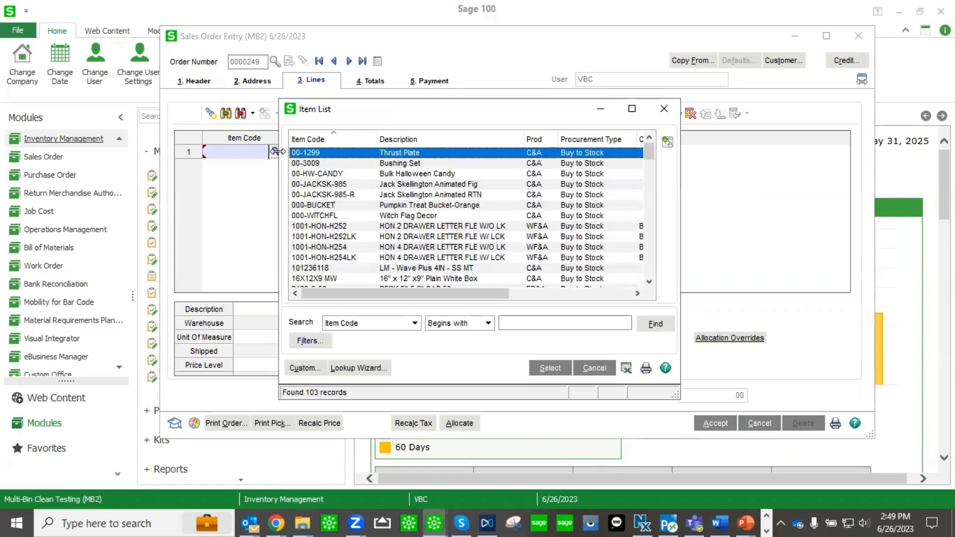
pyautogui.doubleClick(413, 153)
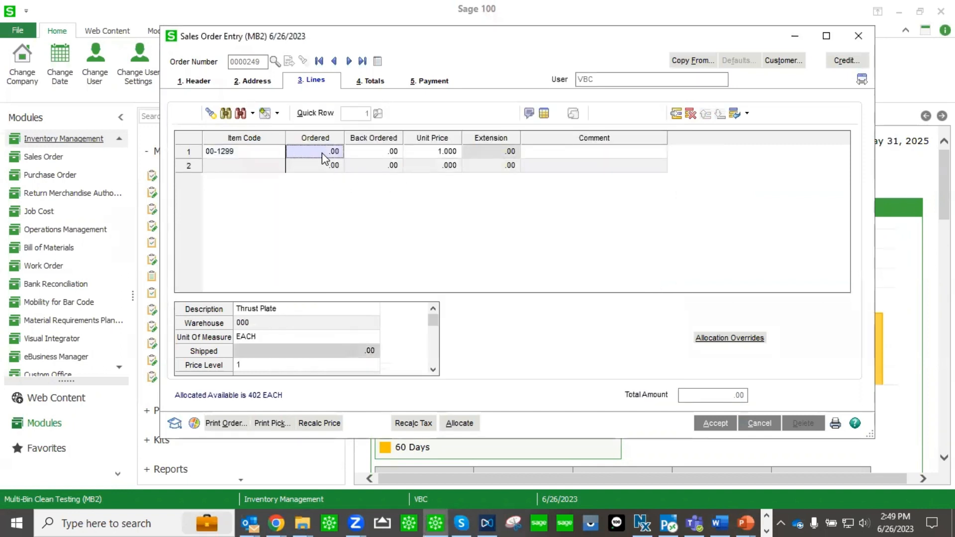
pyautogui.write('5')
pyautogui.press('Tab')
# Add item 00-HW-CANDY on the second line with an ordered quantity of 10.
pyautogui.click(271, 166)
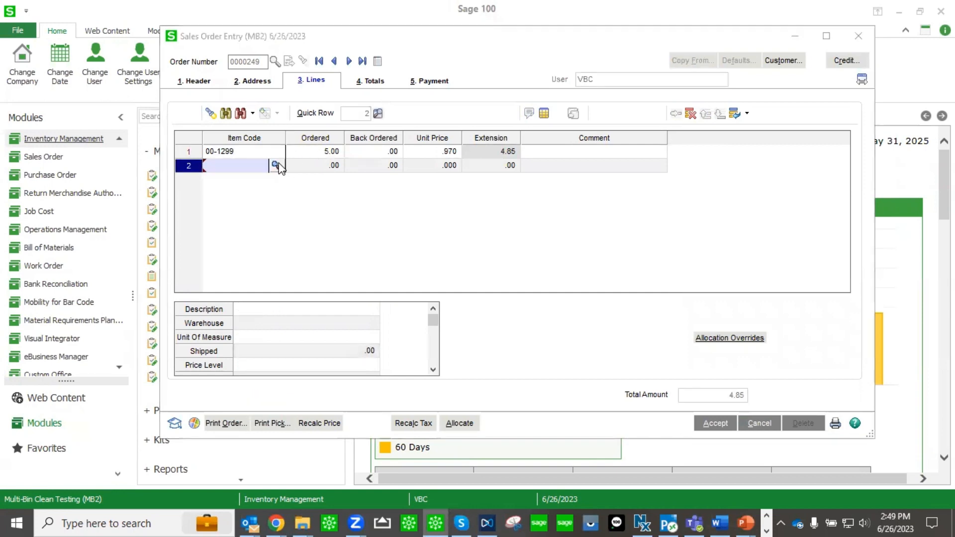
pyautogui.click(275, 165)
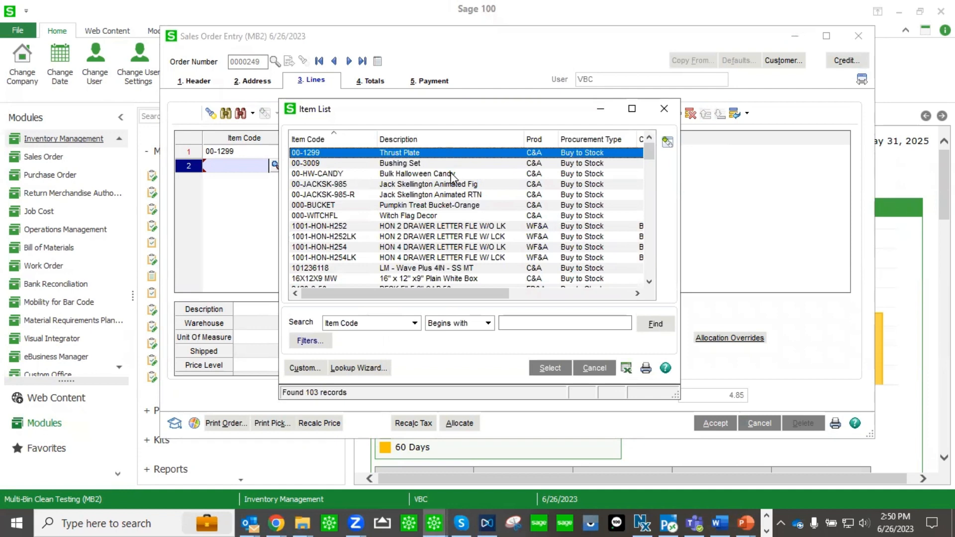
pyautogui.doubleClick(454, 174)
pyautogui.write('10')
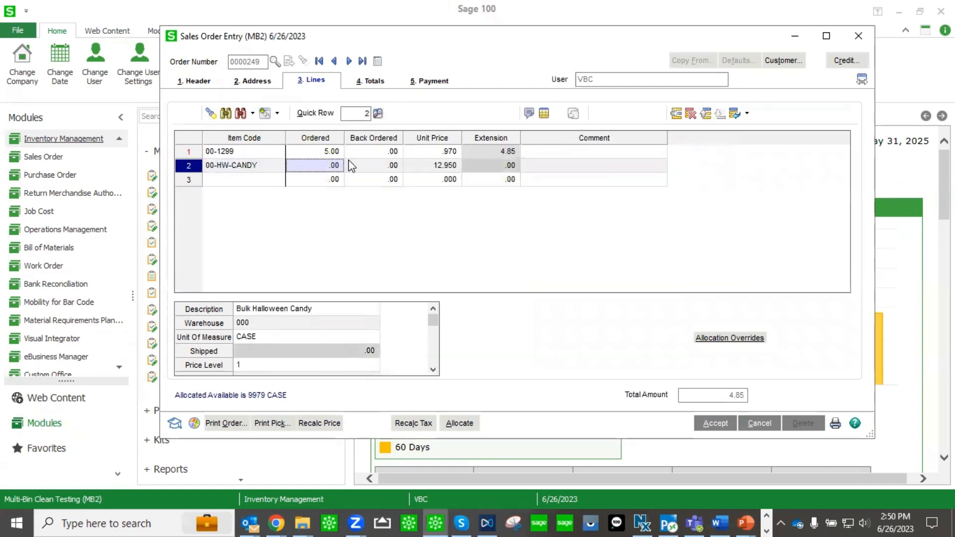
pyautogui.click(351, 165)
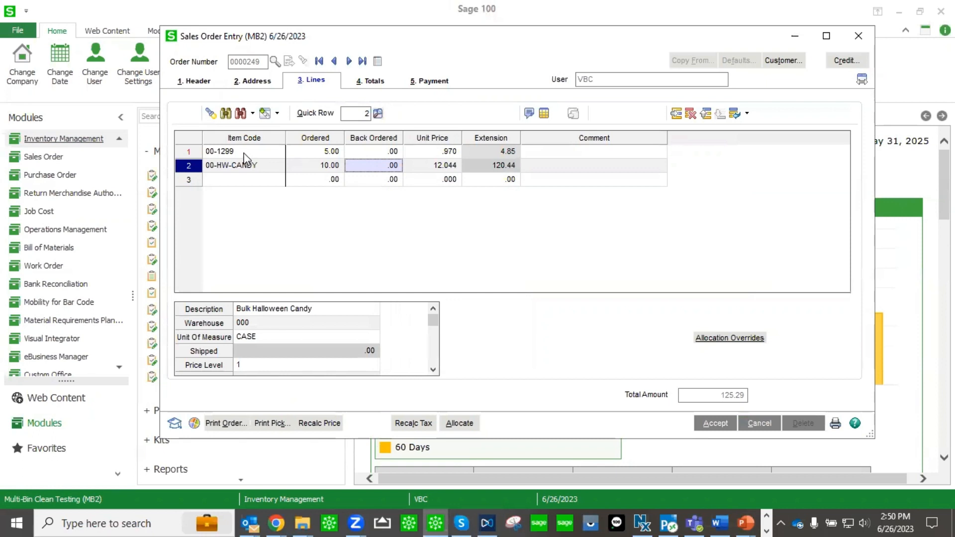
# Distribute the 10 cases of 00-HW-CANDY from bin 3O1, lot 20210215, in the multi-bin distribution and confirm.
pyautogui.click(254, 169)
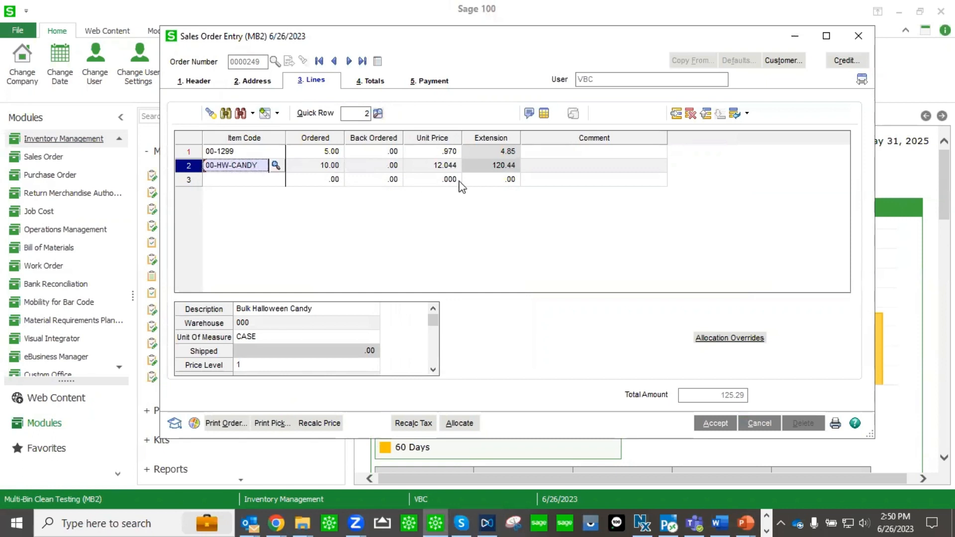
pyautogui.click(546, 115)
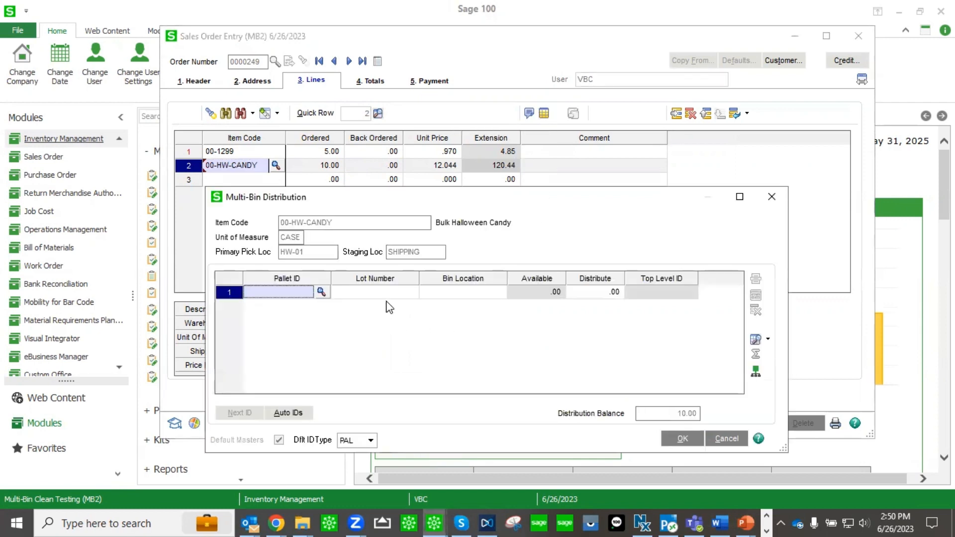
pyautogui.click(454, 294)
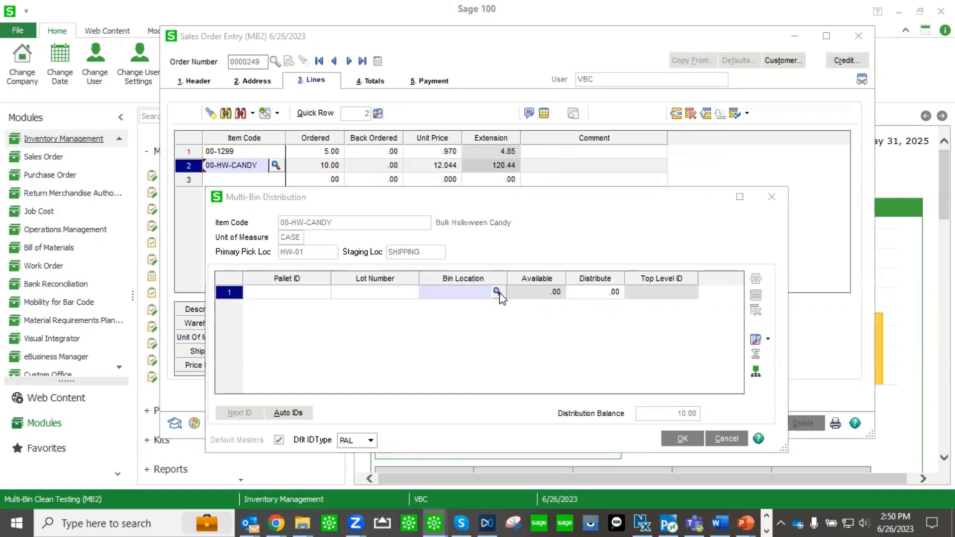
pyautogui.click(496, 292)
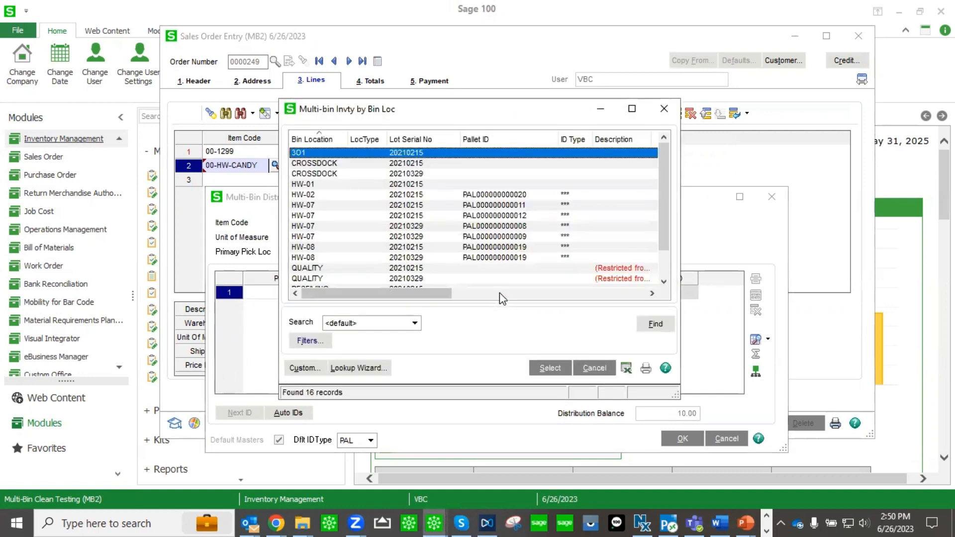
pyautogui.scroll(-1, 495, 226)
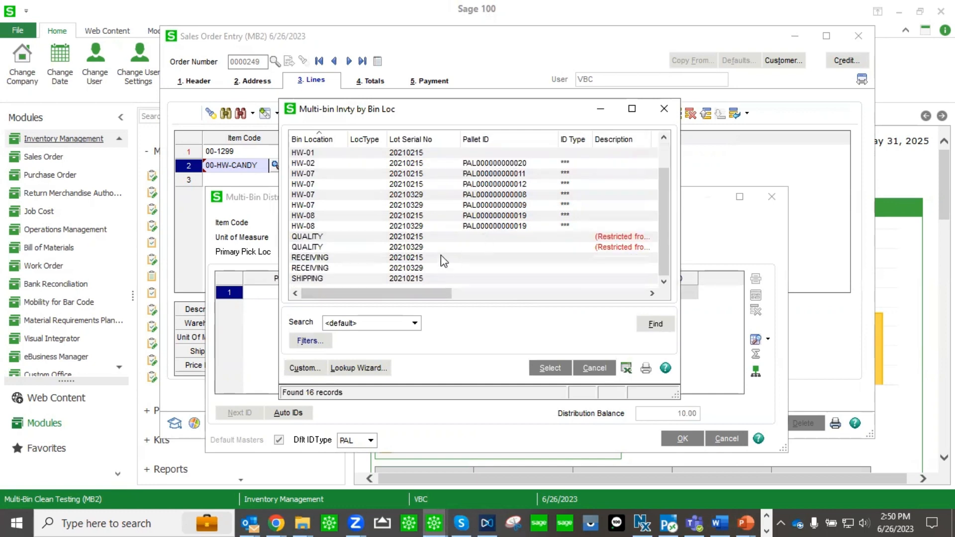
pyautogui.scroll(1, 440, 255)
pyautogui.doubleClick(409, 154)
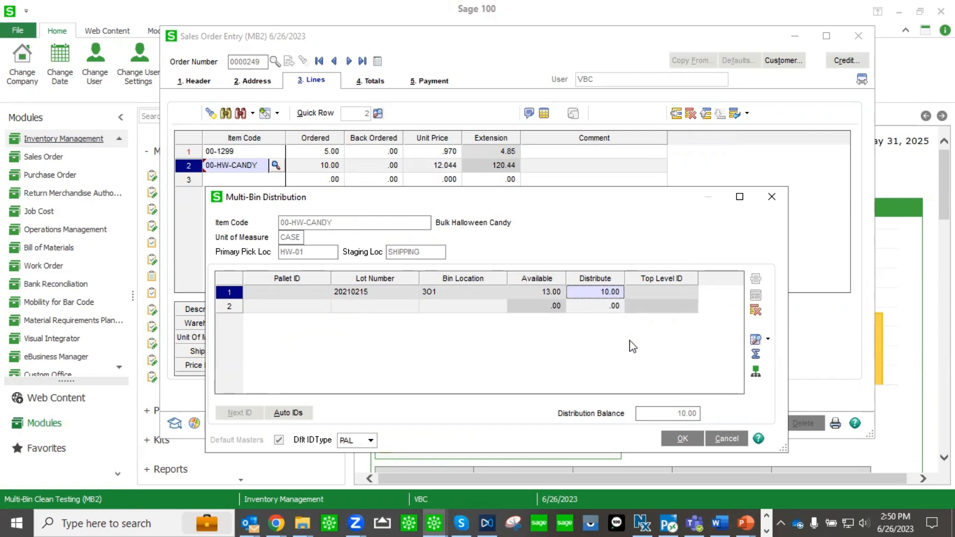
pyautogui.click(688, 441)
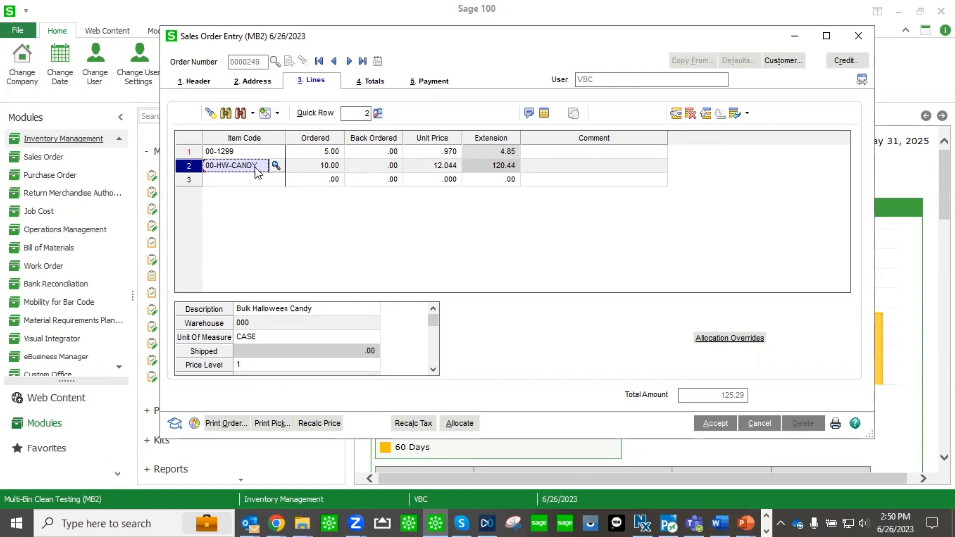
# Clear the order's pre-allocations, saving changes and re-displaying the order.
pyautogui.click(206, 84)
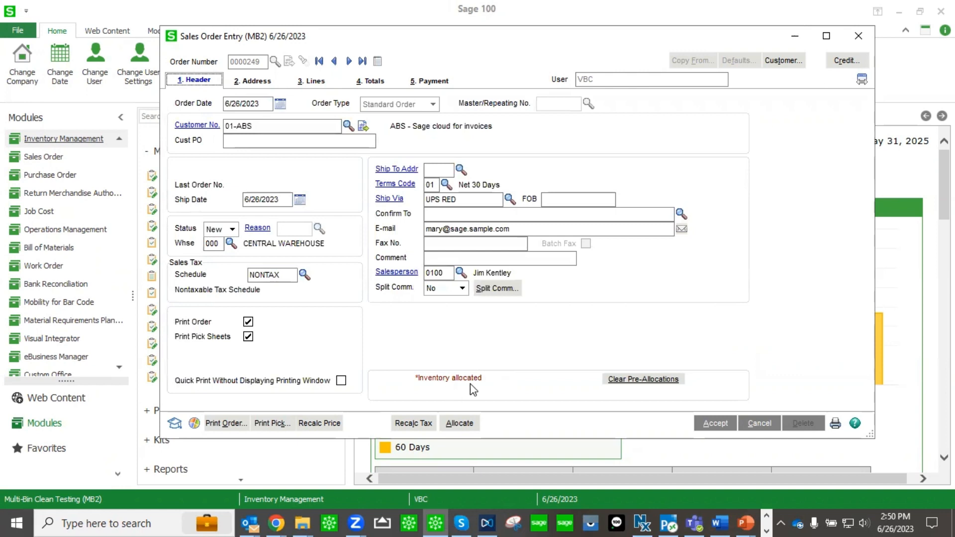
pyautogui.click(652, 381)
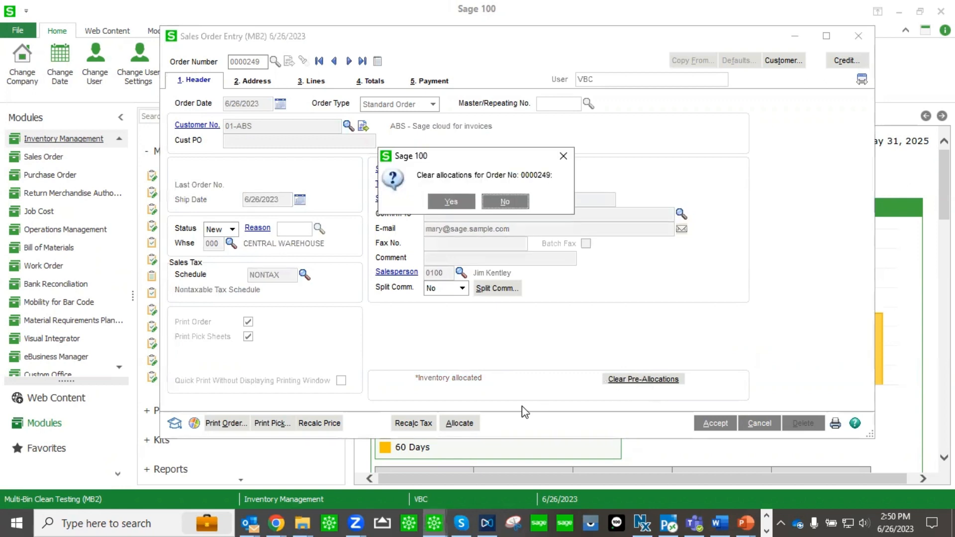
pyautogui.click(451, 203)
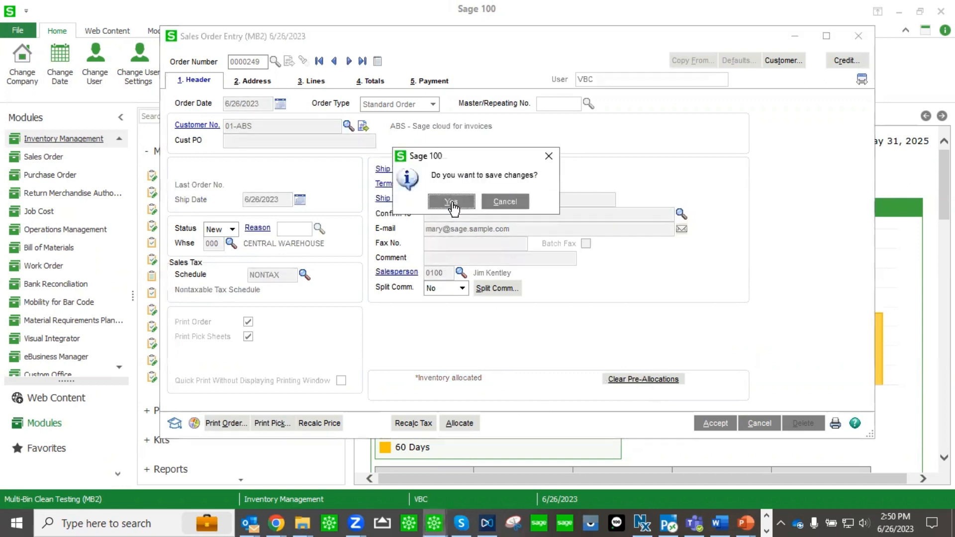
pyautogui.click(458, 207)
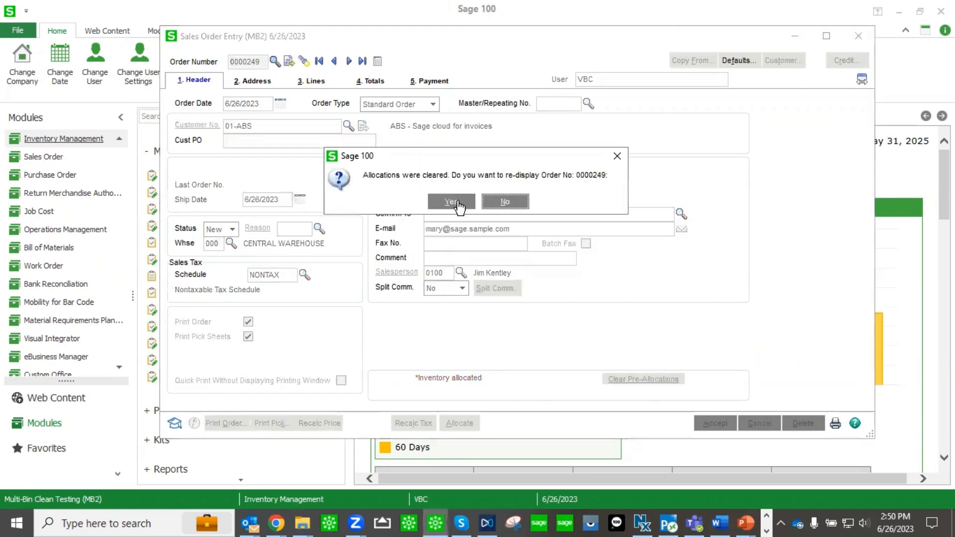
pyautogui.click(459, 206)
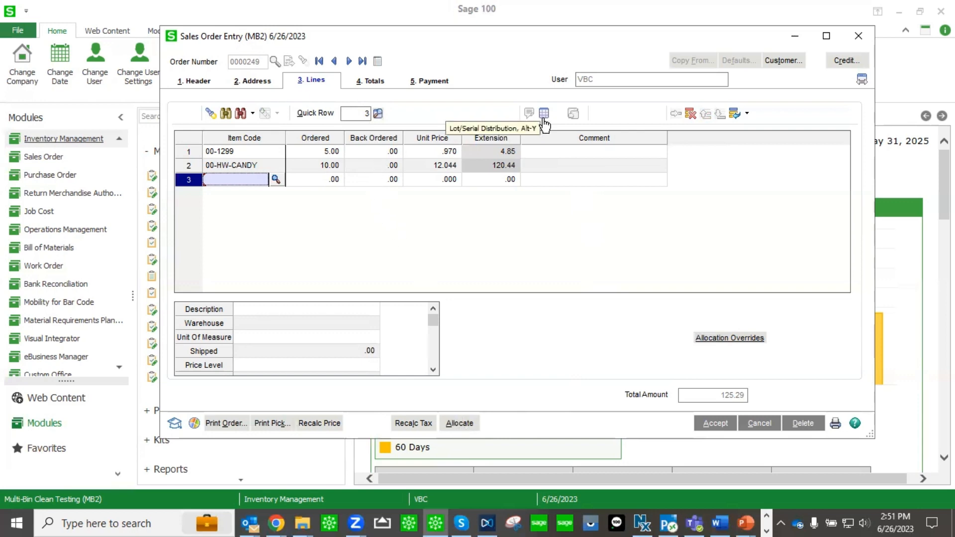
# Allocate the order's inventory automatically and review the bin distribution for the 00-HW-CANDY line.
pyautogui.click(459, 424)
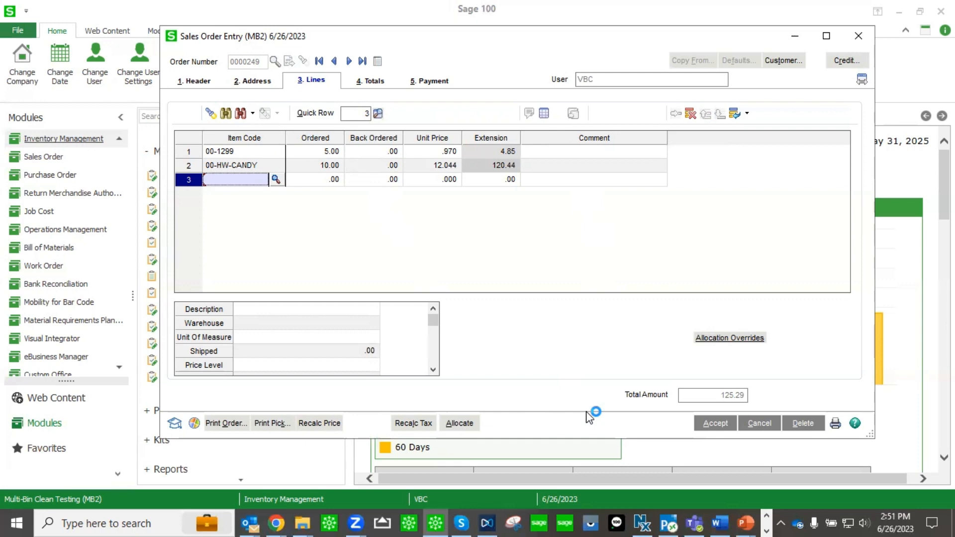
pyautogui.click(256, 168)
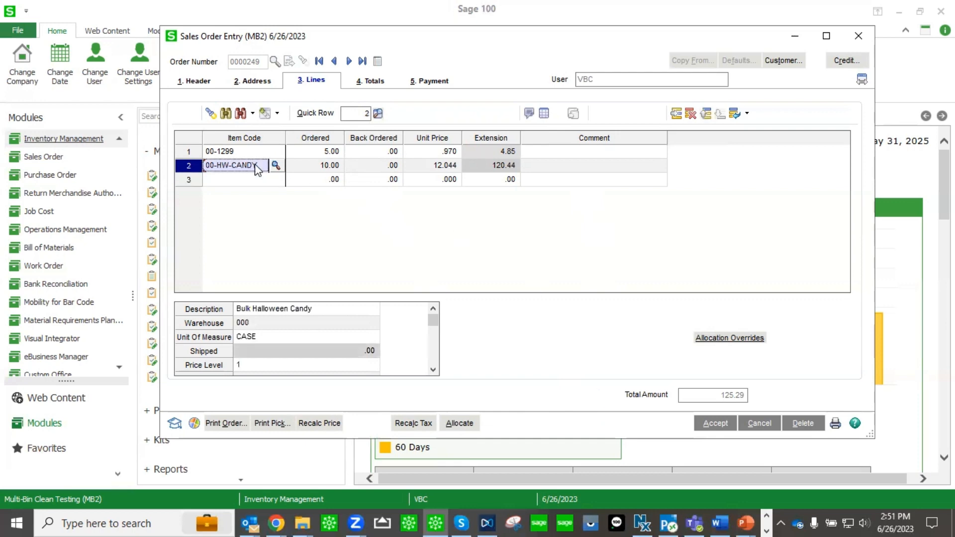
pyautogui.click(544, 114)
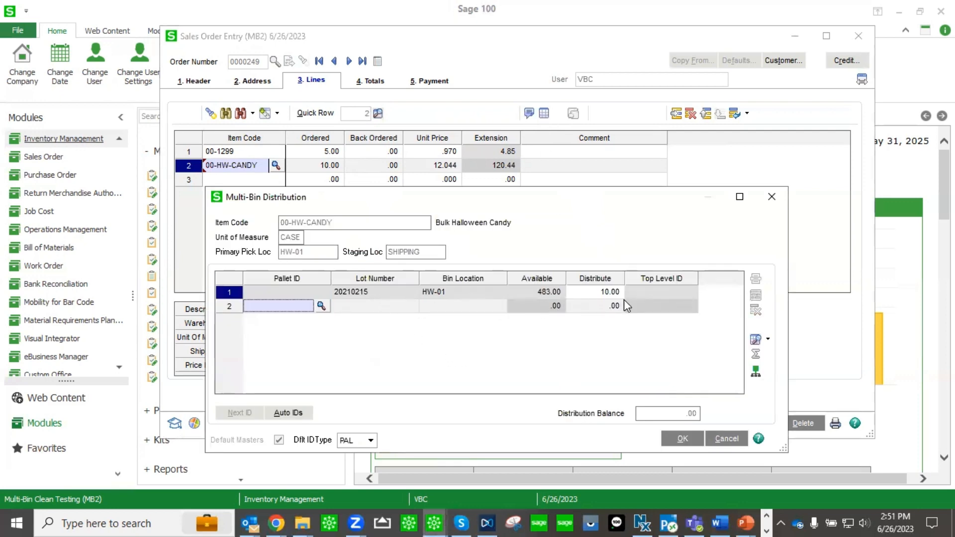
pyautogui.click(679, 440)
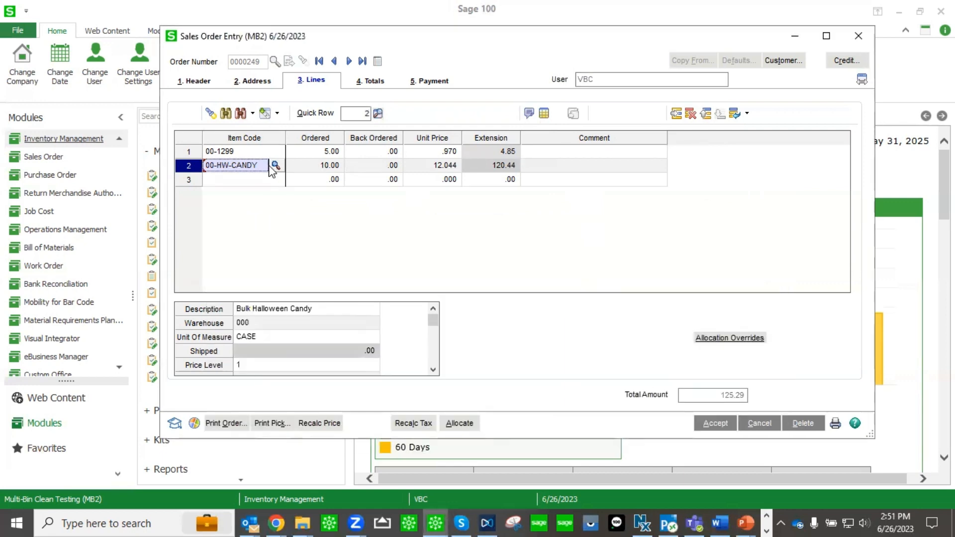
# Review the bin distribution for the 00-1299 line and close Sales Order Entry.
pyautogui.click(243, 151)
pyautogui.click(543, 113)
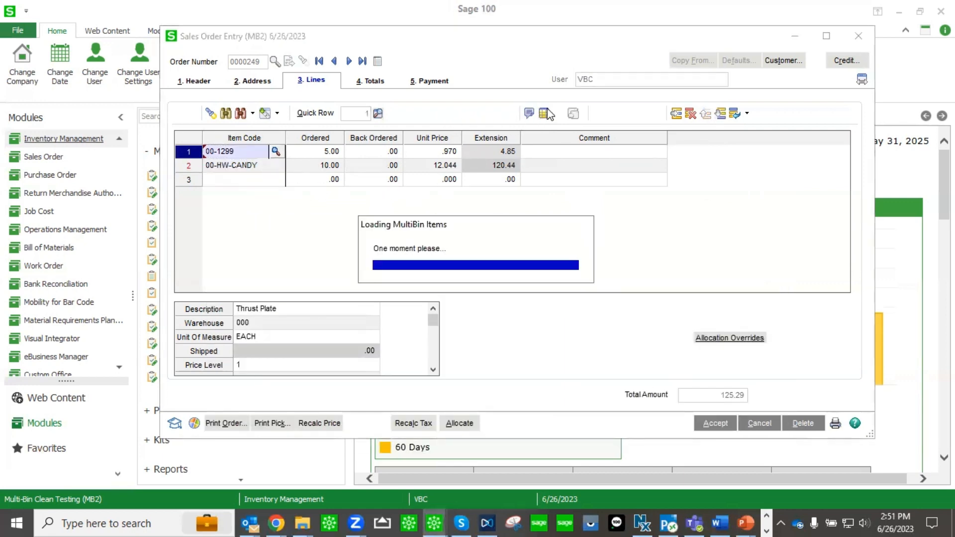
pyautogui.click(679, 438)
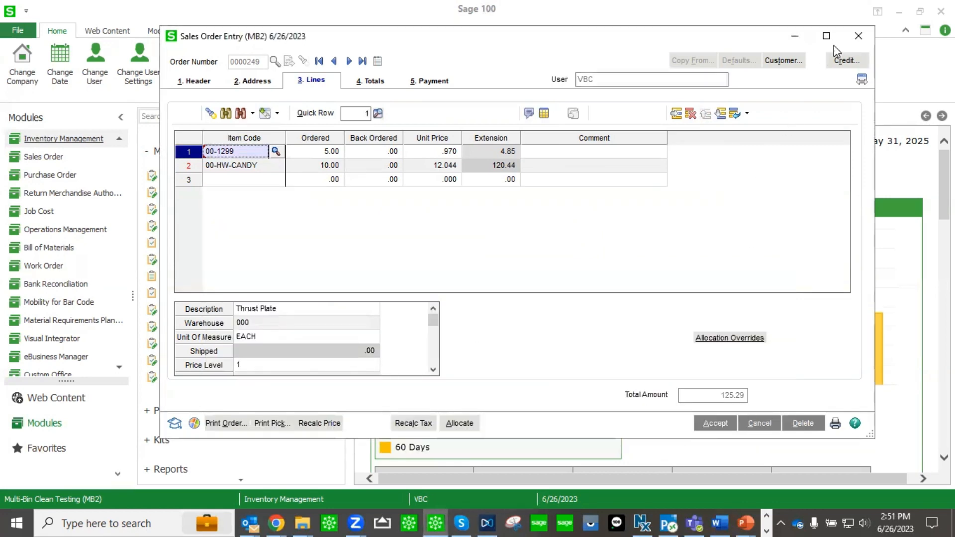
pyautogui.click(859, 42)
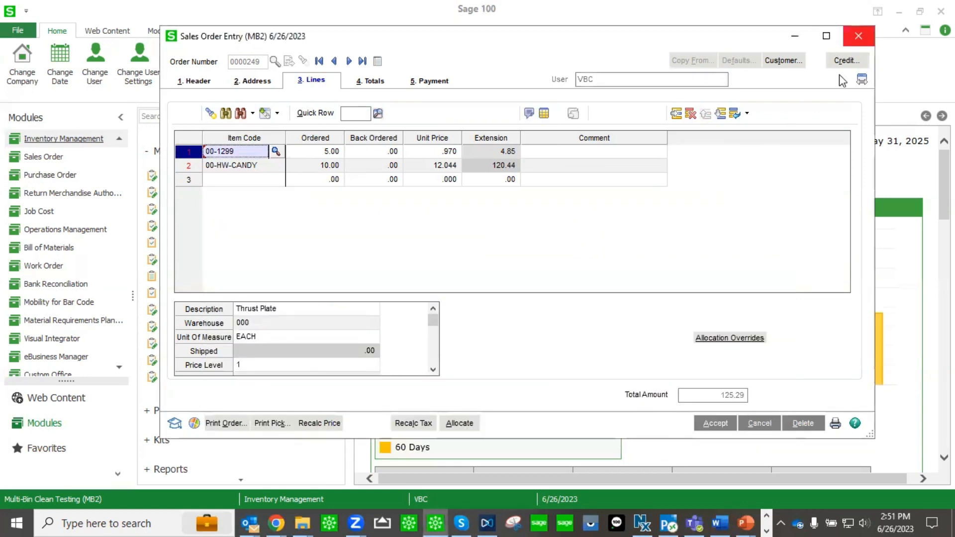
pyautogui.click(477, 201)
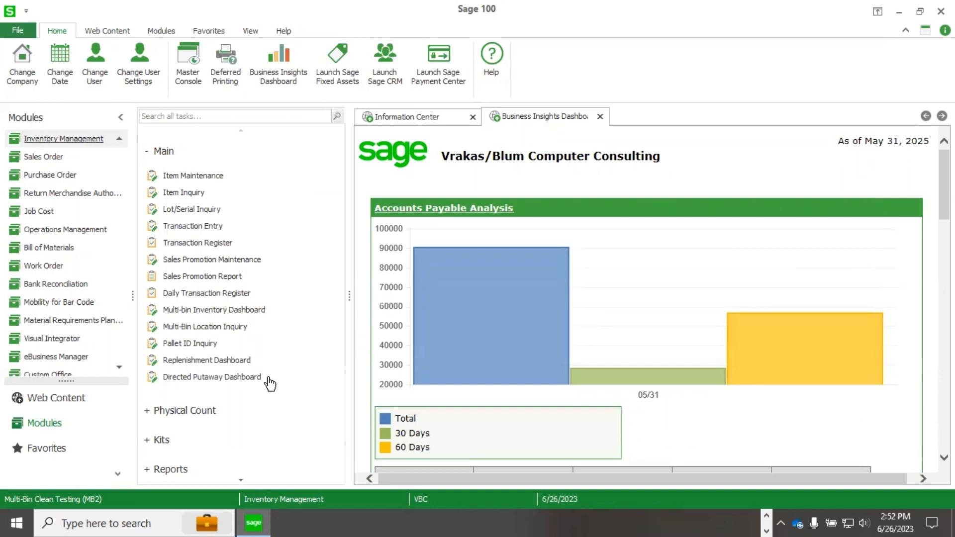
# Open the Directed Putaway Dashboard, create a new put batch, and set its description to 6/26 Put Away List.
pyautogui.click(218, 377)
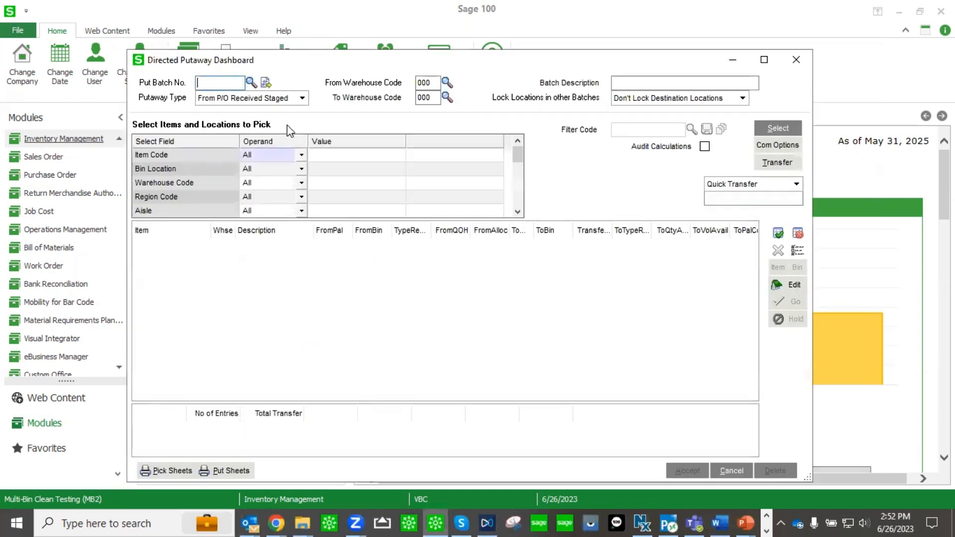
pyautogui.click(266, 82)
pyautogui.click(643, 84)
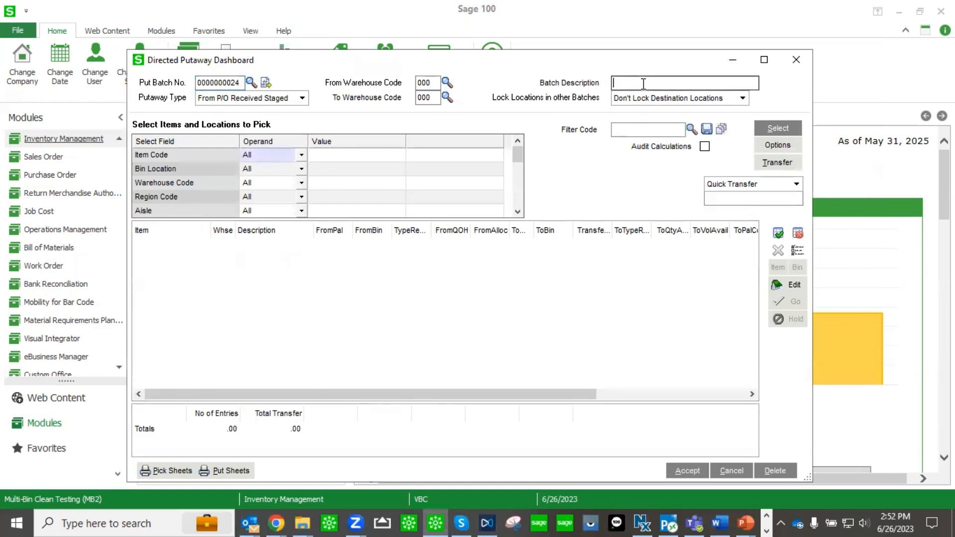
pyautogui.write('6')
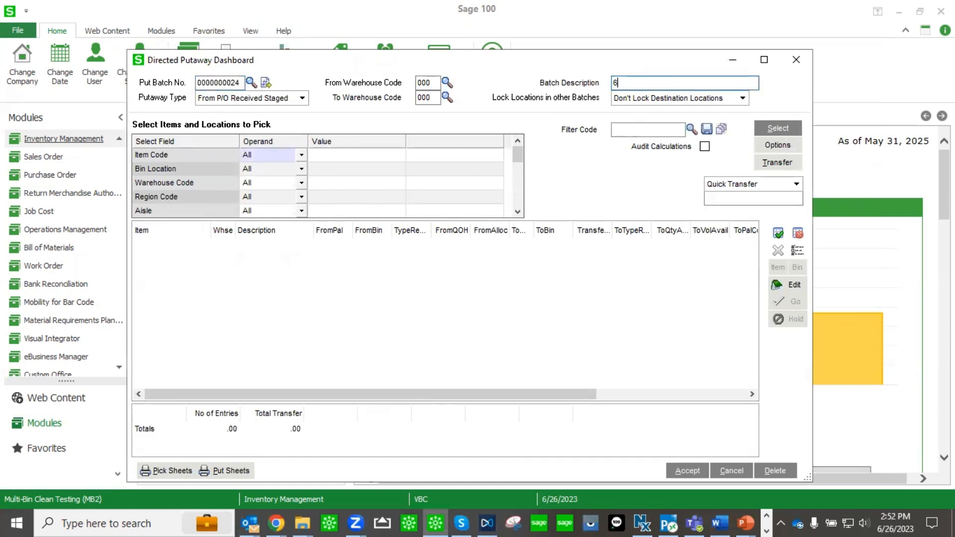
pyautogui.write('/26 Put Away List')
# Select the received items and locations into the put-away batch and widen the FromBin and ToBin columns.
pyautogui.click(782, 129)
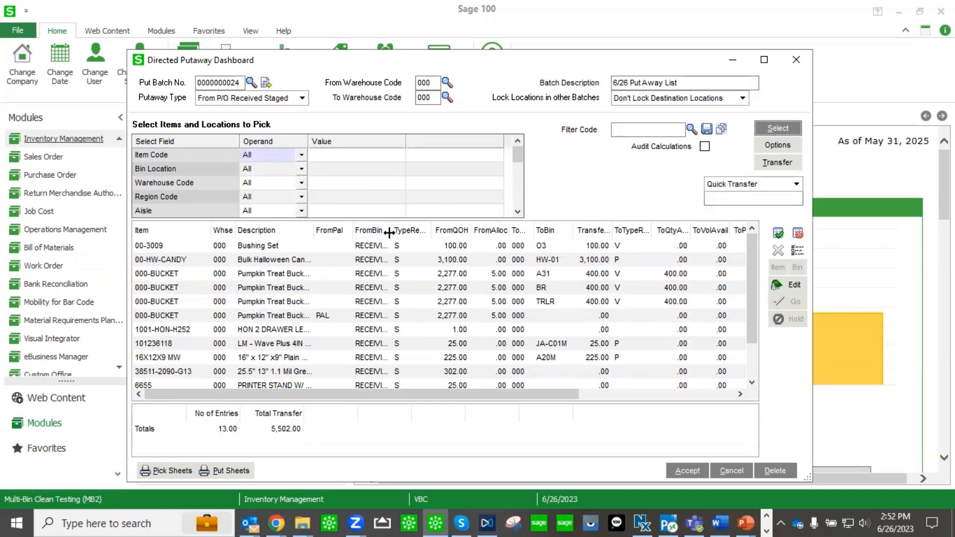
pyautogui.moveTo(392, 229); pyautogui.dragTo(405, 228)
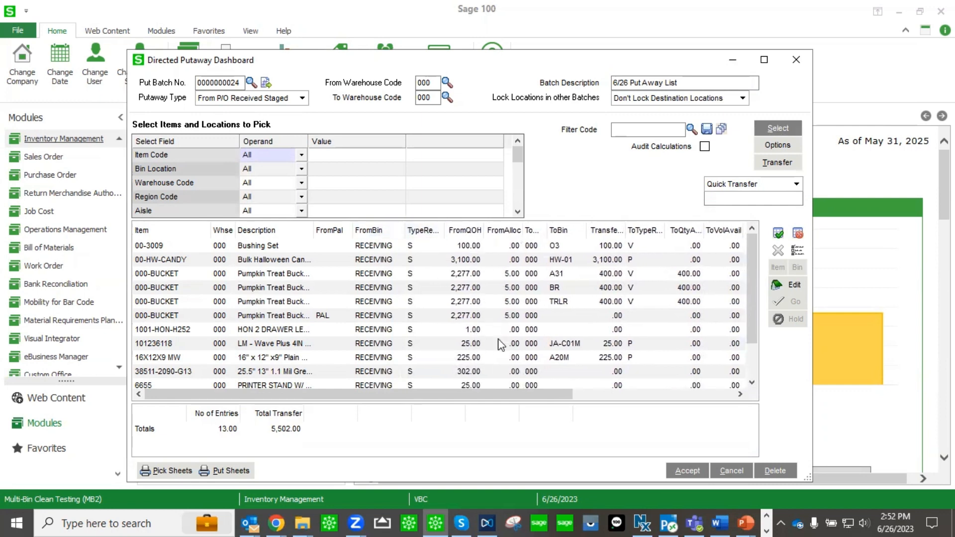
pyautogui.moveTo(586, 222); pyautogui.dragTo(607, 222)
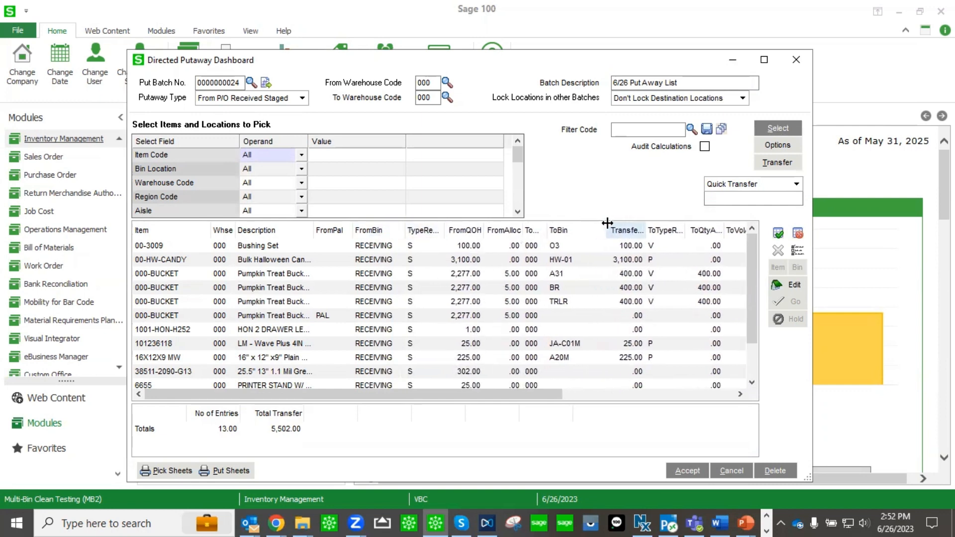